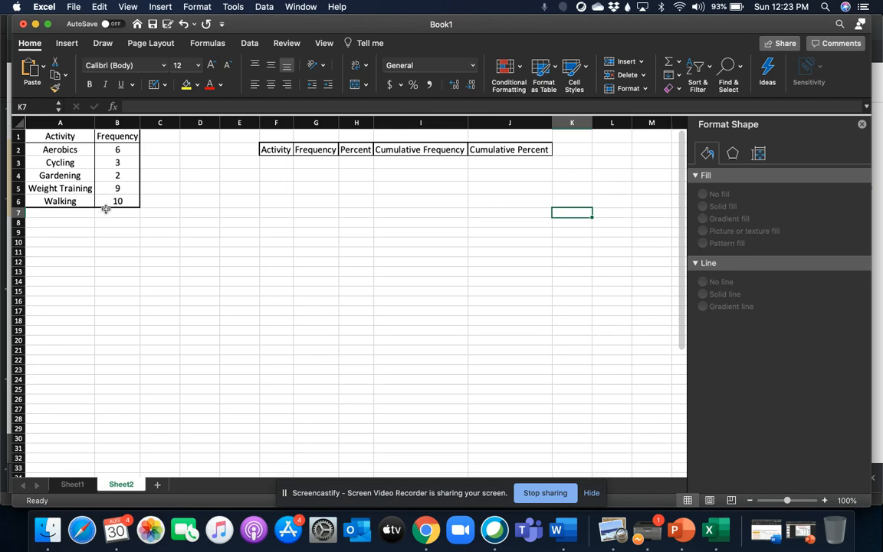
- Insert a 2-D clustered column chart from the activity and frequency data in A1:B6
scroll(125, 216, down, 2)
scroll(128, 222, up, 3)
drag(40, 135, 105, 199)
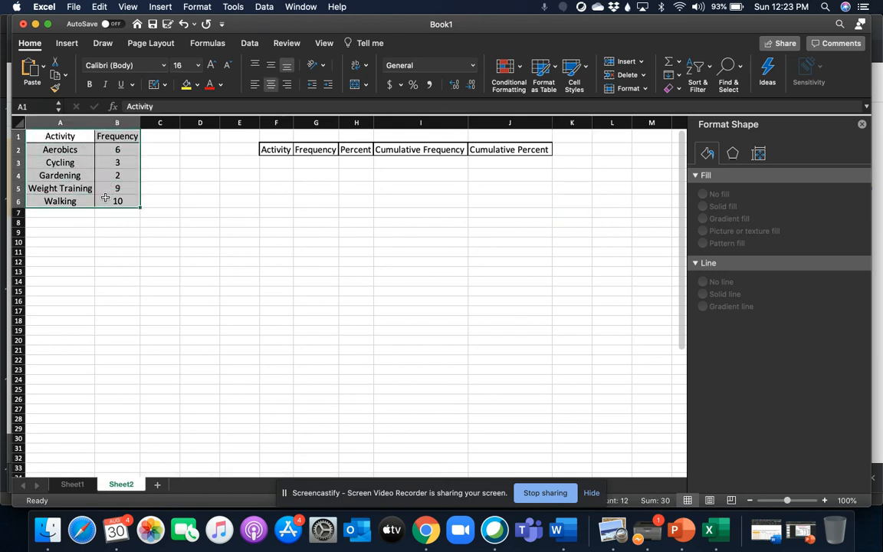
click(67, 44)
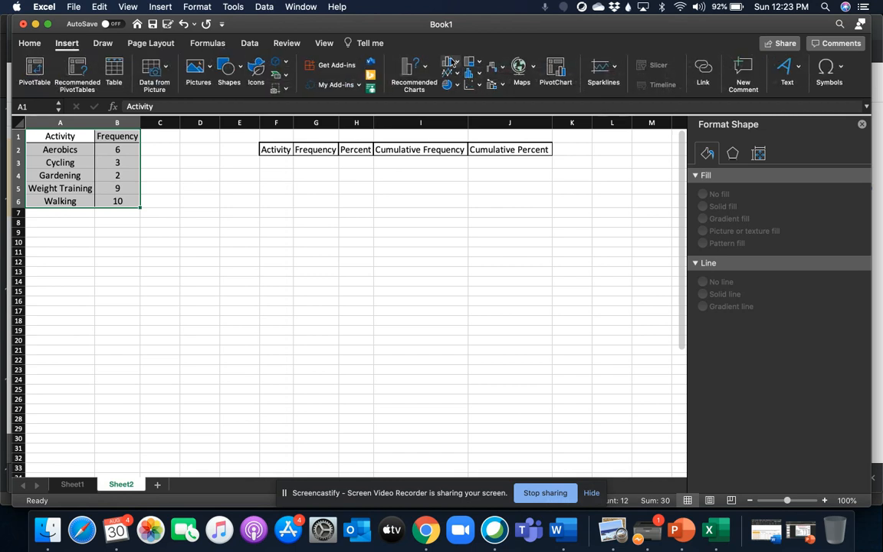
click(161, 6)
mouse_move(175, 78)
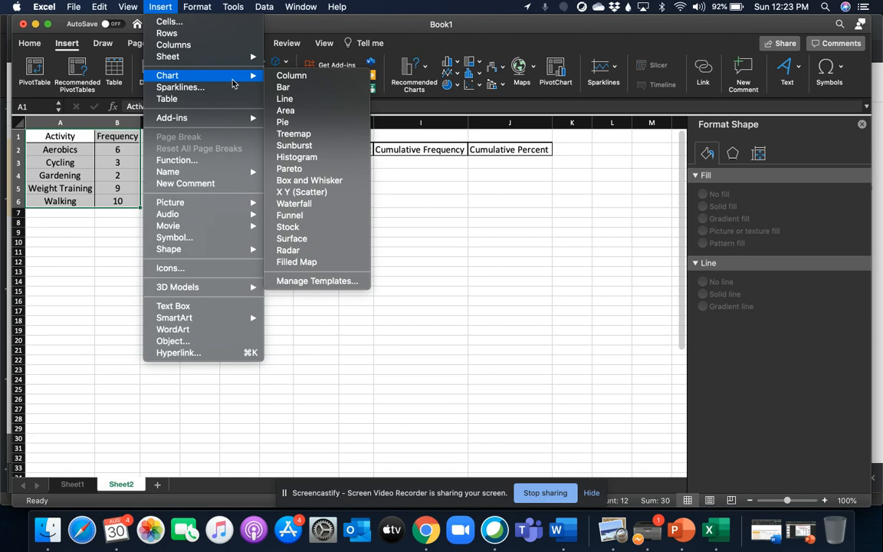
click(490, 133)
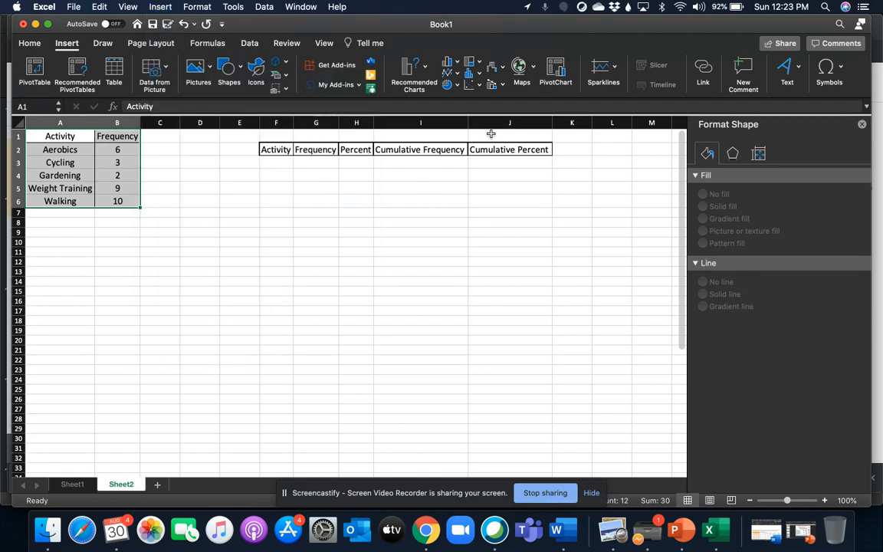
click(457, 63)
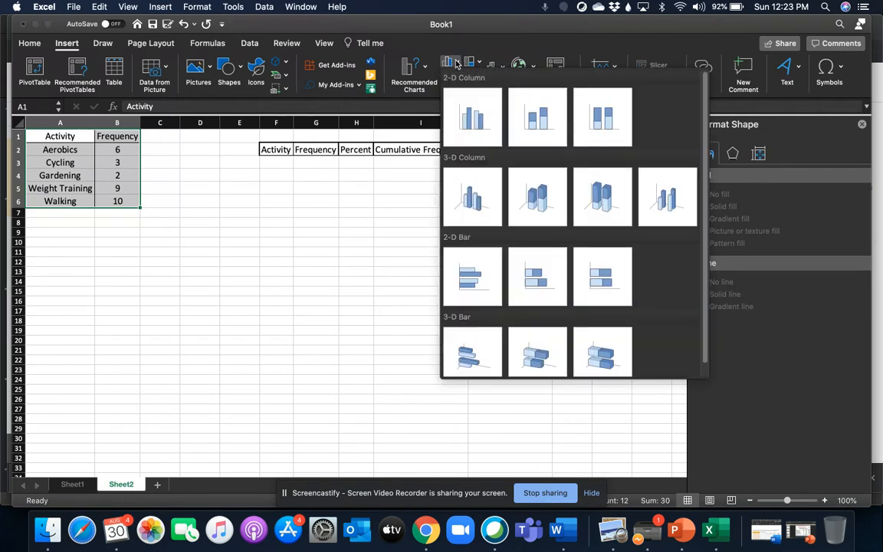
click(474, 119)
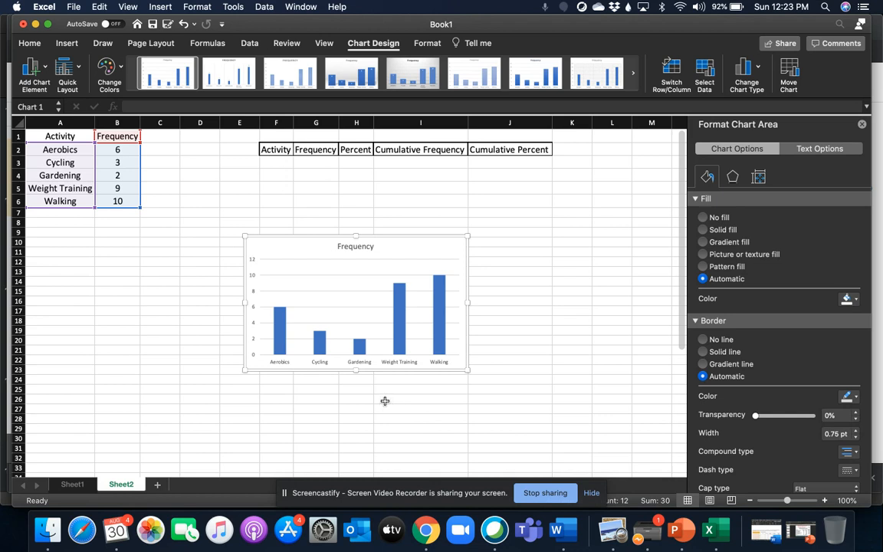
- Inspect the bars of the column chart and delete the chart from the sheet
mouse_move(407, 352)
mouse_move(437, 344)
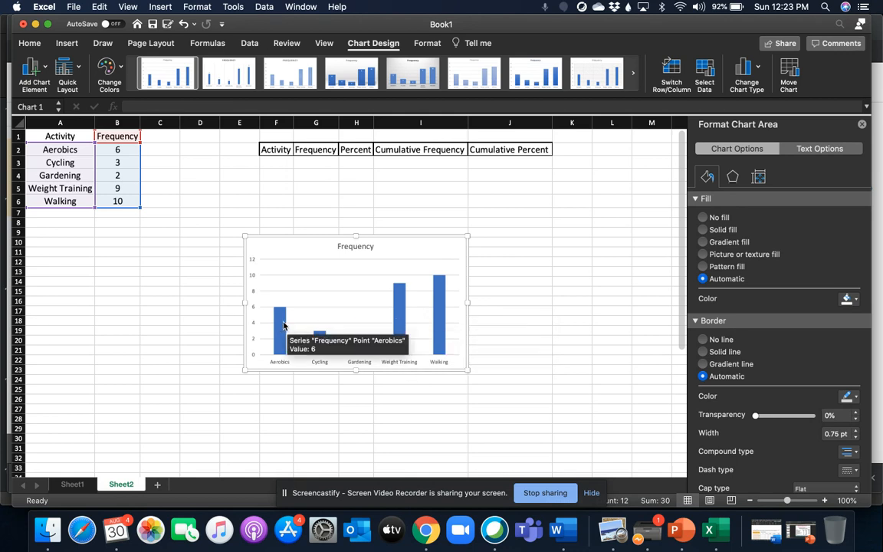
mouse_move(325, 351)
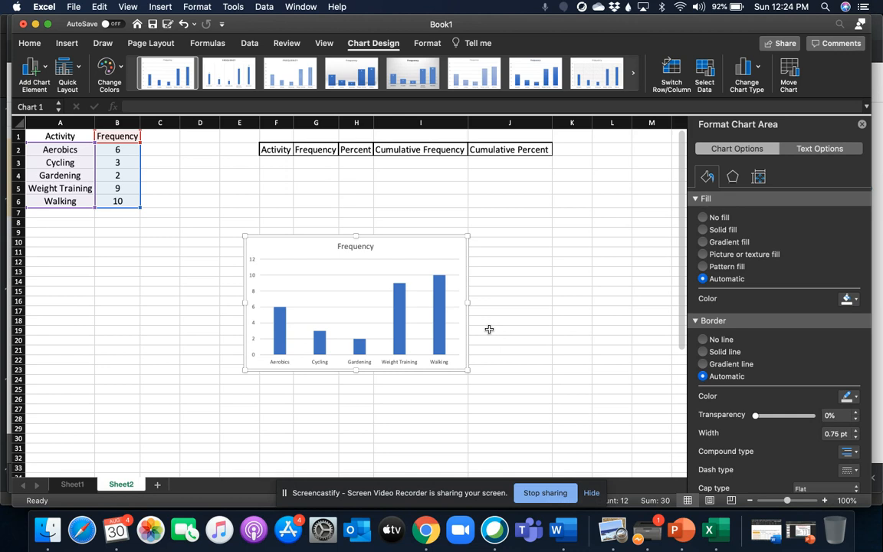
click(455, 255)
key(Delete)
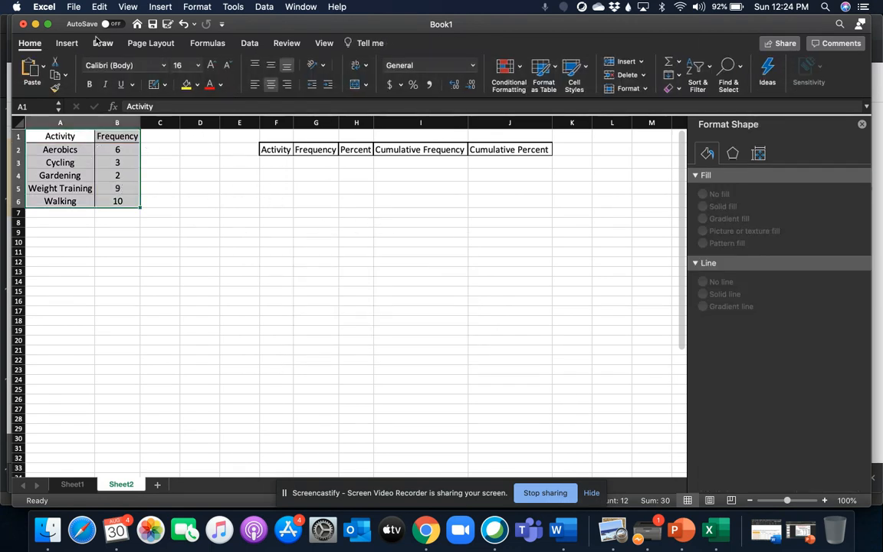
- Insert a Pareto chart from the activity and frequency data in A1:B6
click(162, 6)
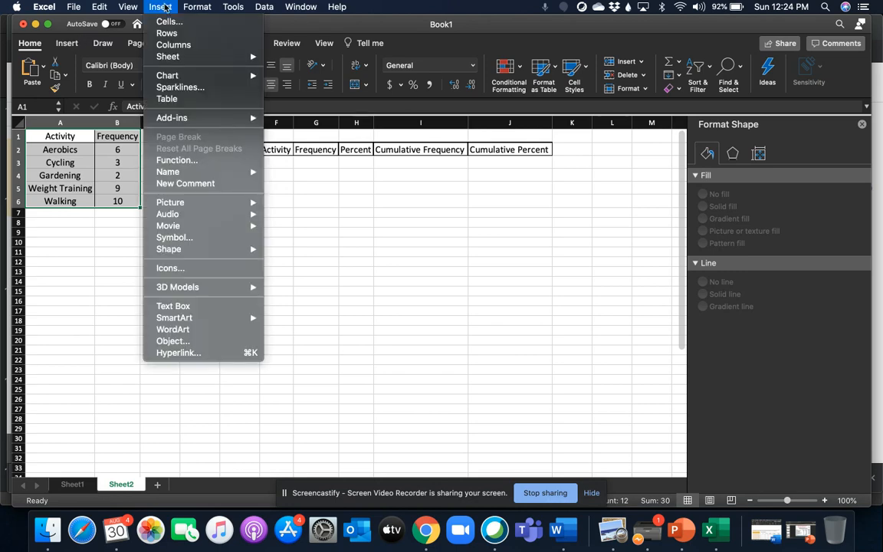
click(164, 7)
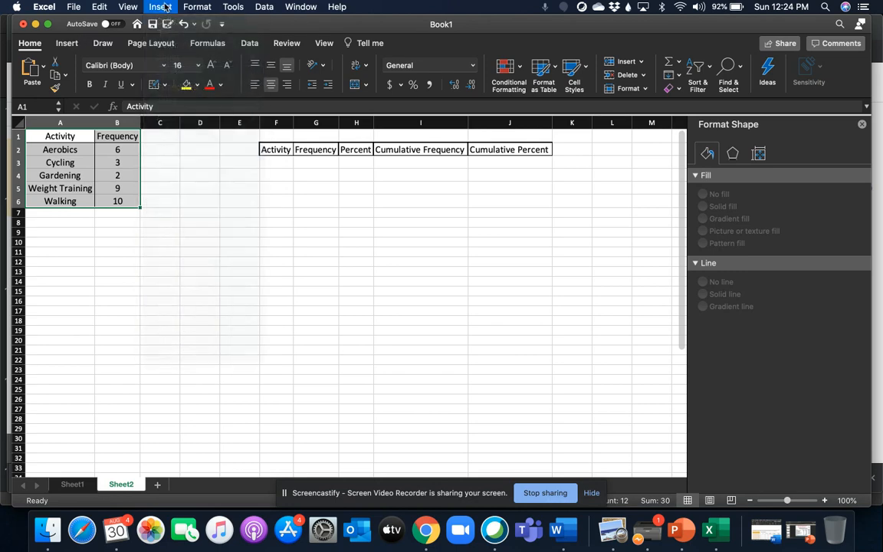
click(69, 43)
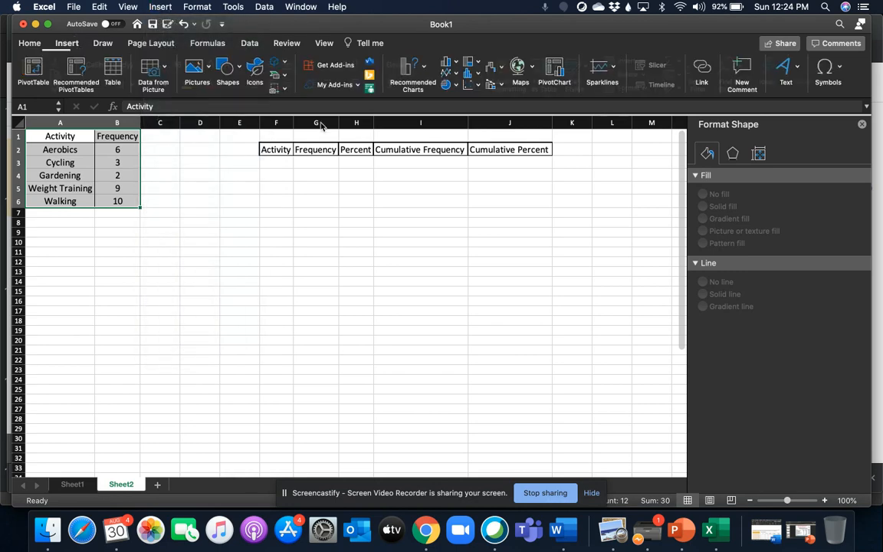
click(481, 77)
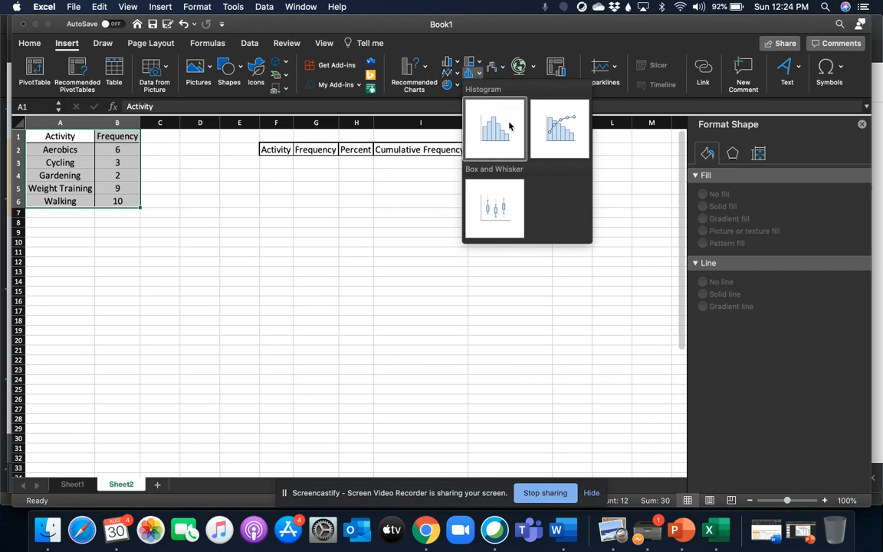
click(560, 136)
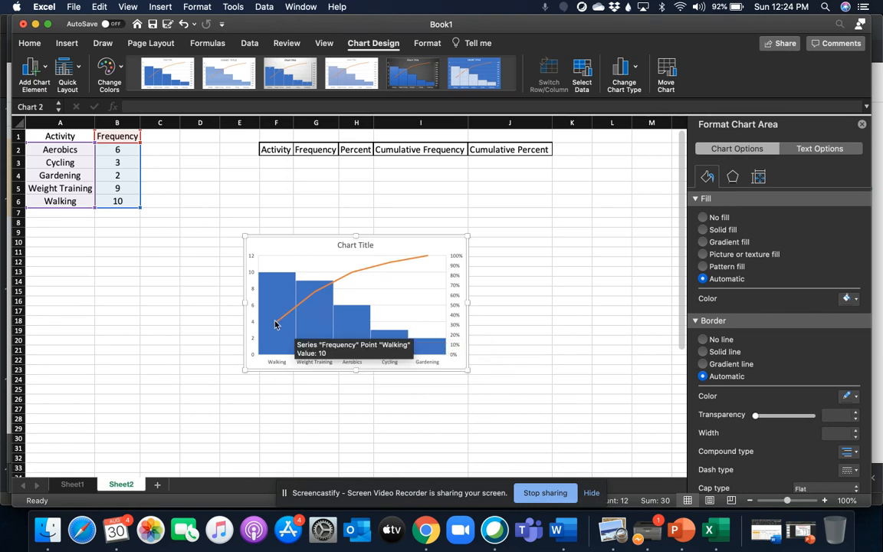
- Enter Walking, Weight Training and Aerobics in cells F3 to F5 under the second table's Activity heading
click(275, 161)
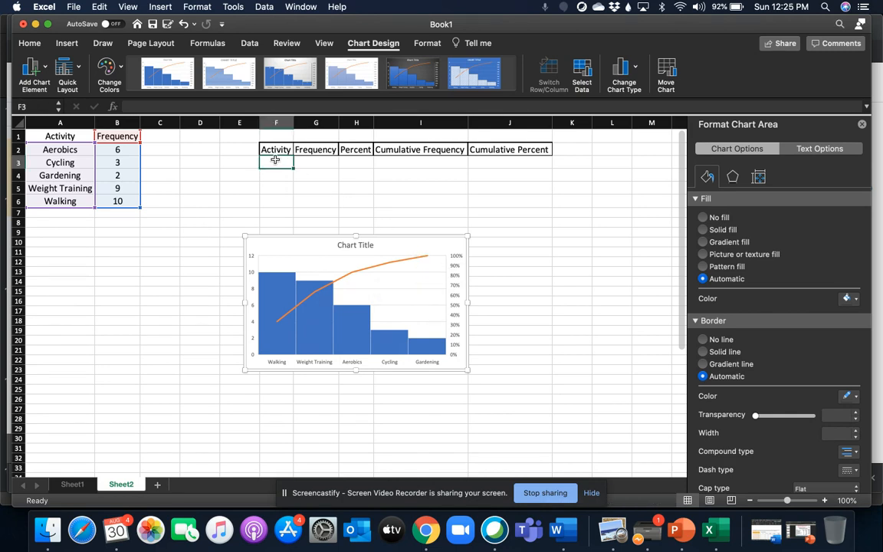
text(Walking)
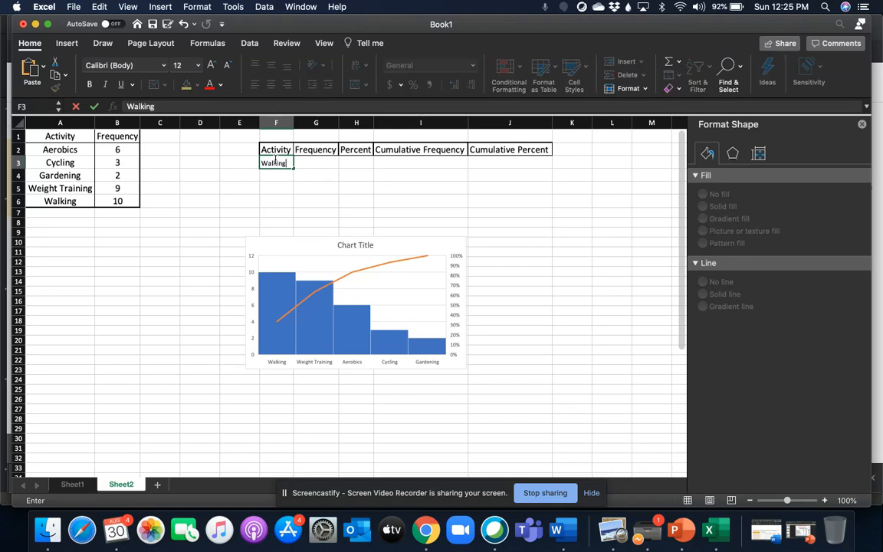
key(Return)
text(We)
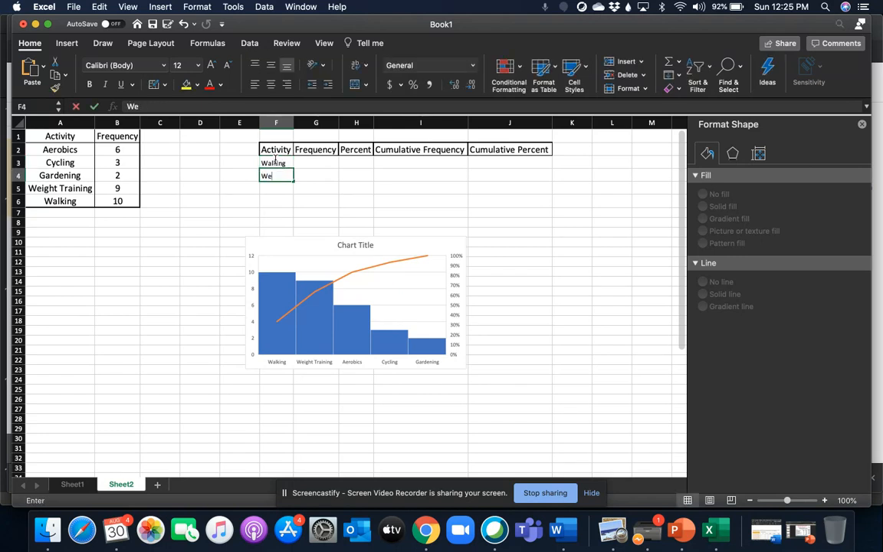
text(ight Tra)
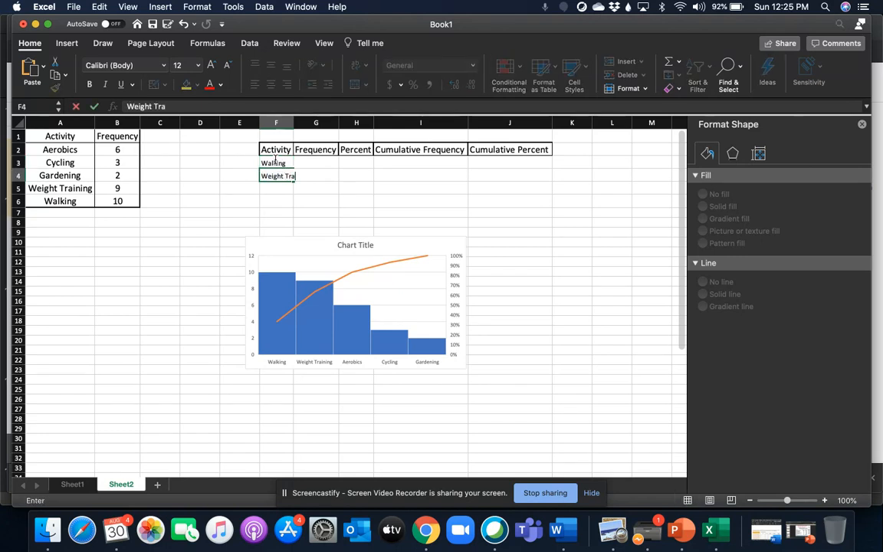
text(ining)
key(Return)
text(Aerobics)
key(Return)
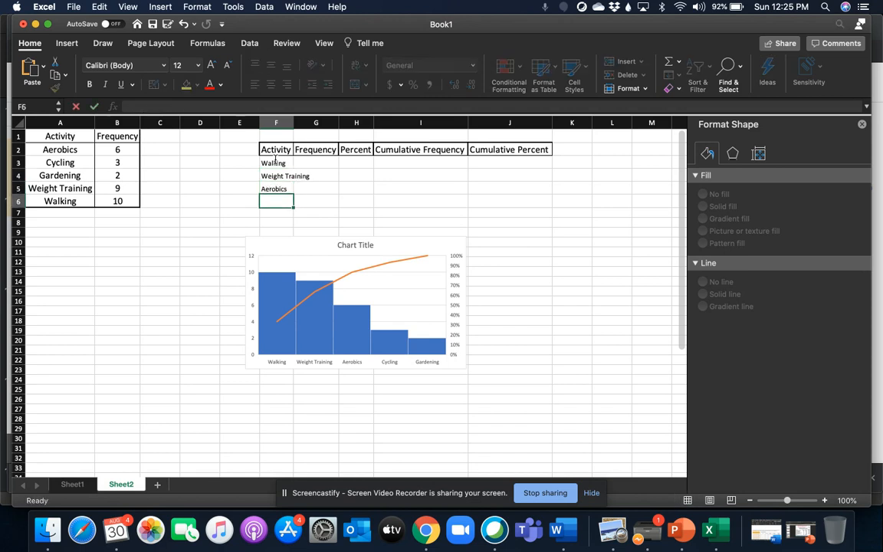
- Complete the second table's Activity column with Cycling in F6 and Gardening in F7
text(Cycling)
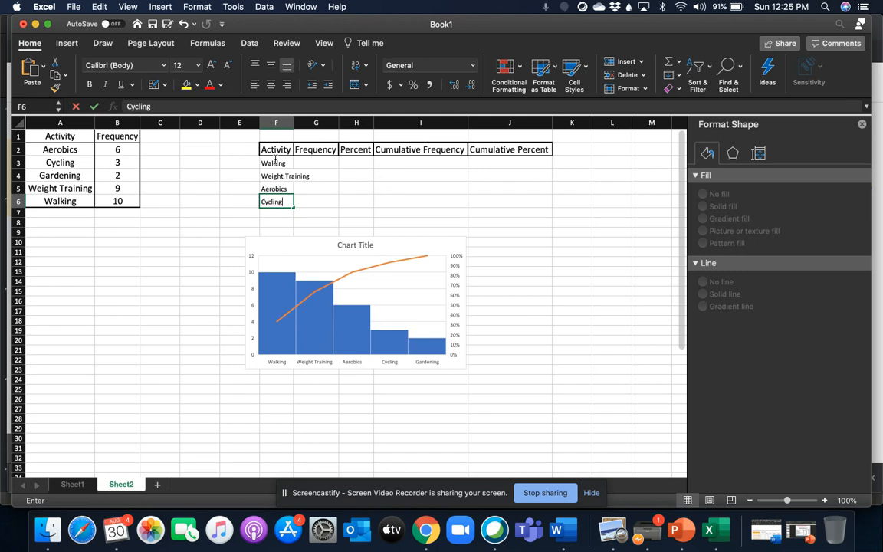
key(Return)
text(Gr)
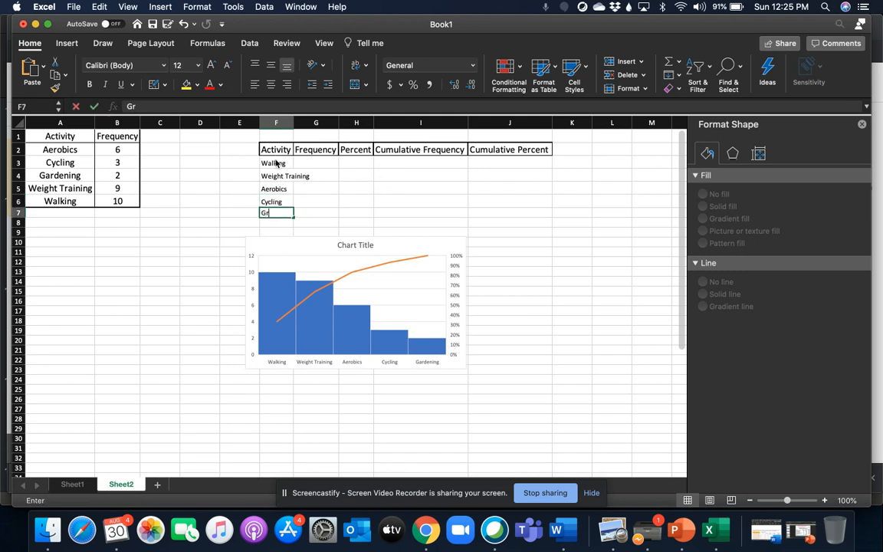
text(rdening)
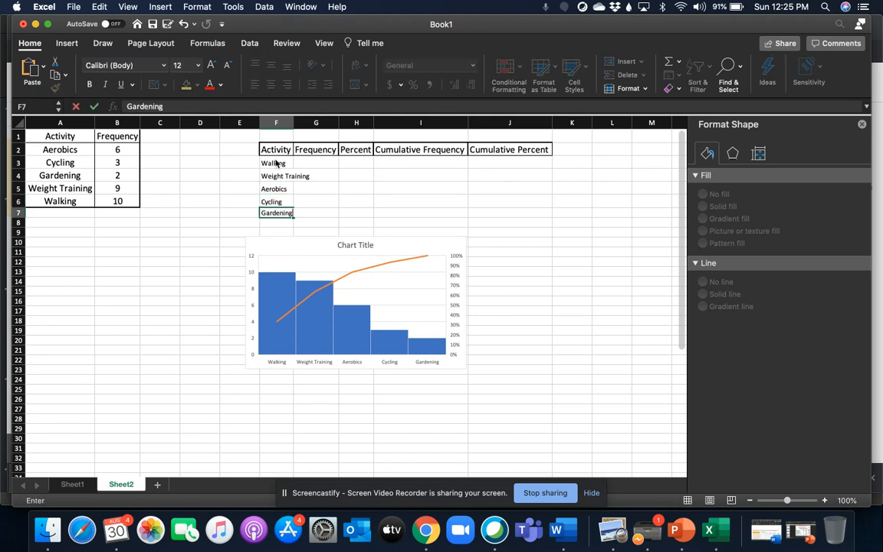
key(Return)
- Add data labels to the bars of the Pareto chart
mouse_move(264, 285)
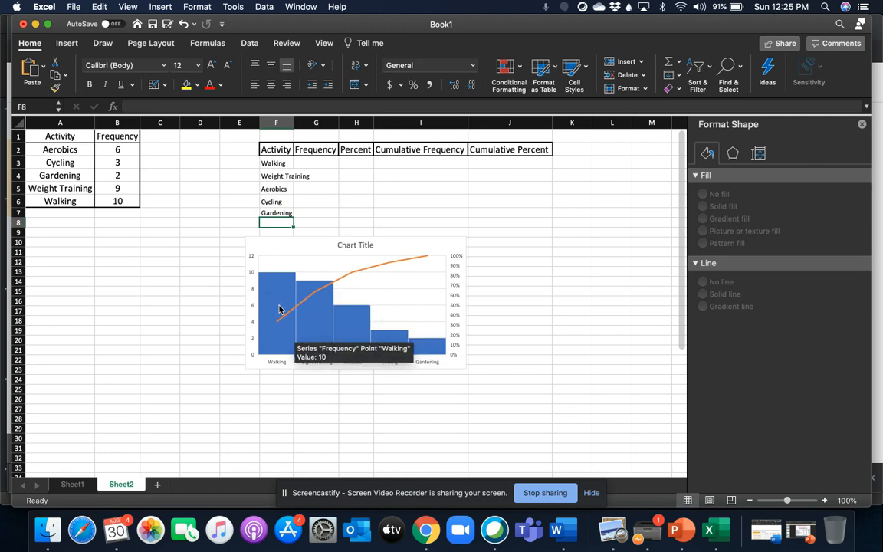
right_click(279, 309)
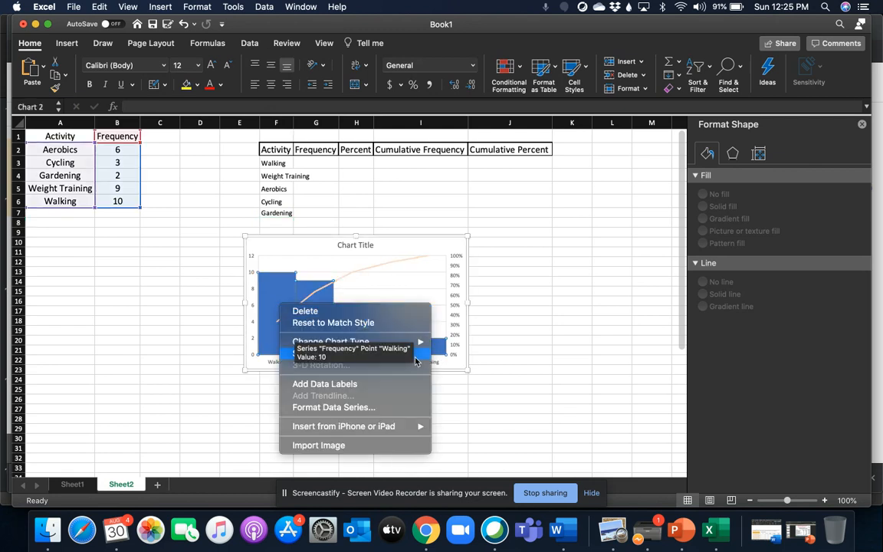
click(376, 386)
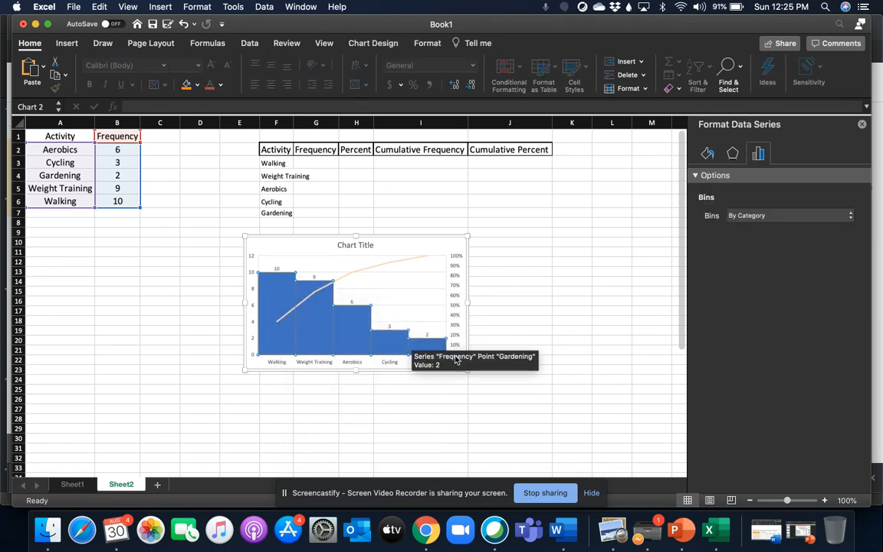
- Enter 10 as the Walking frequency in G3 and autofit column F to its longest activity name
click(305, 163)
text(10)
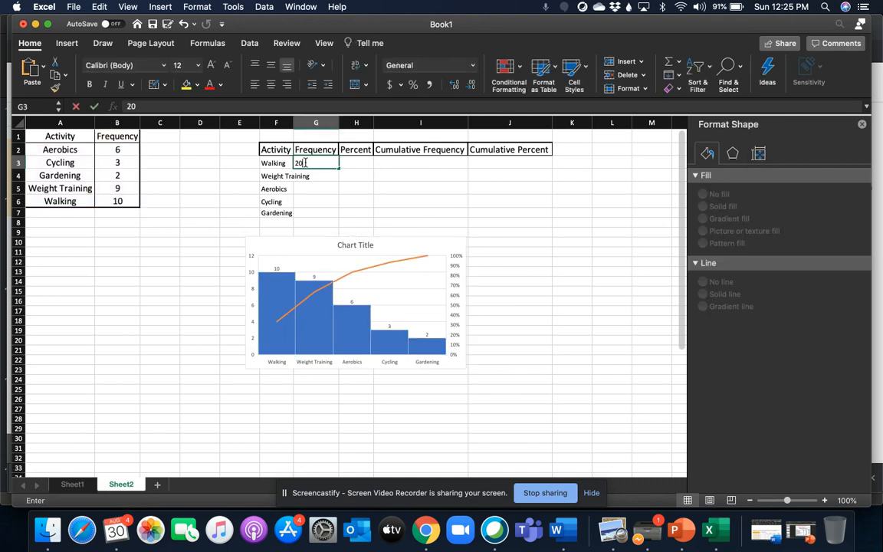
key(Return)
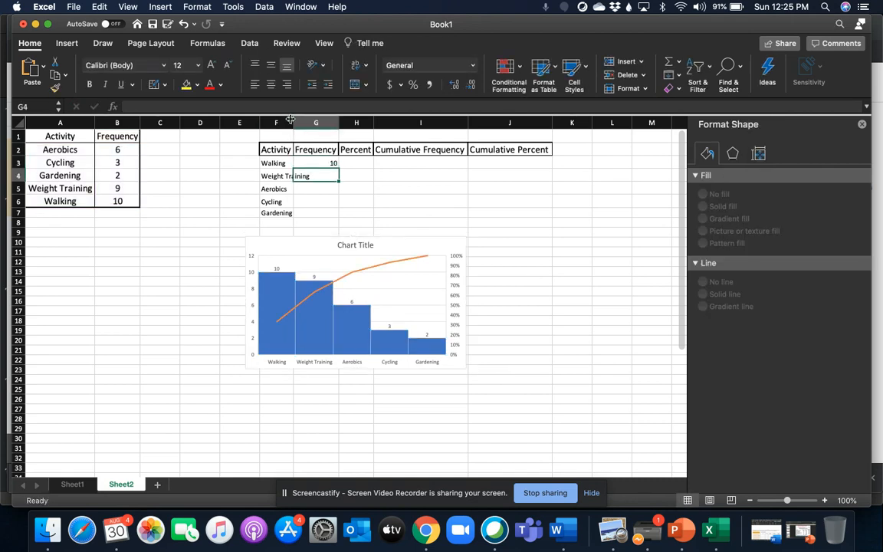
double_click(294, 122)
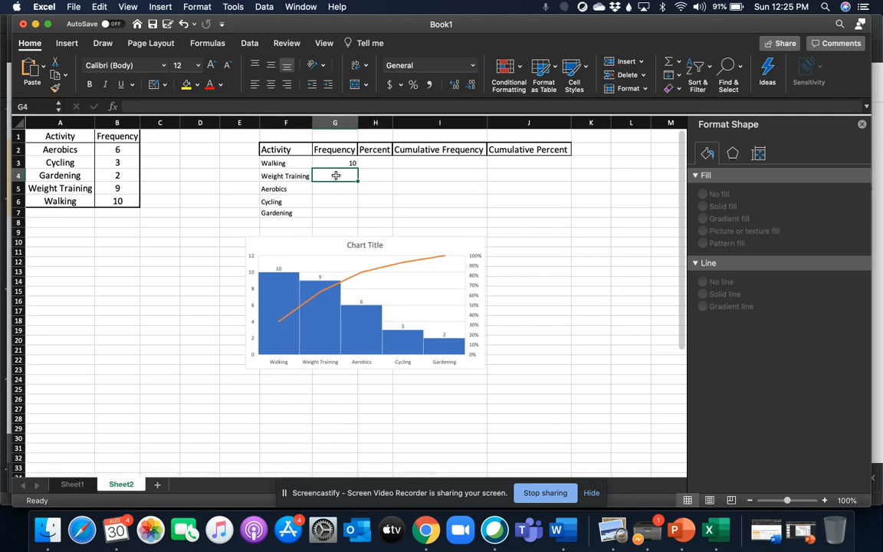
- Enter the remaining frequencies 9, 6, 3 and 2 in cells G4 to G7
text(9)
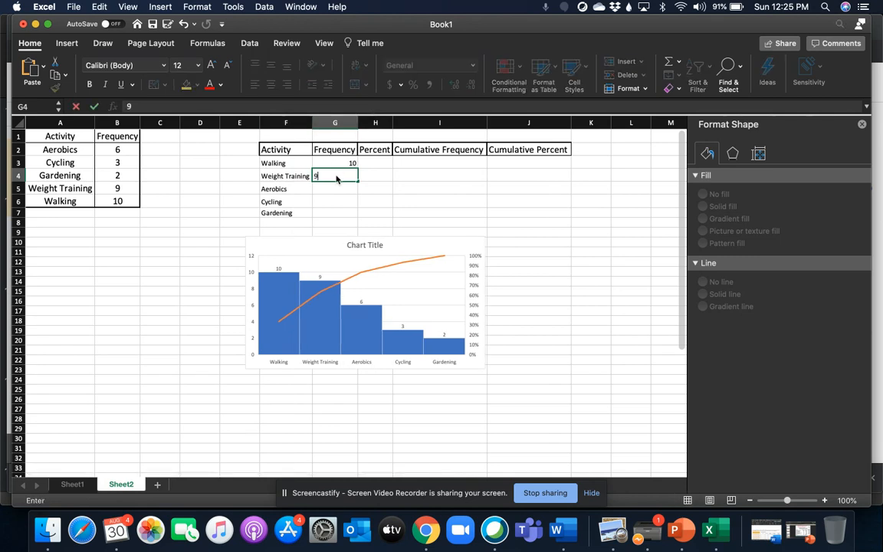
key(Return)
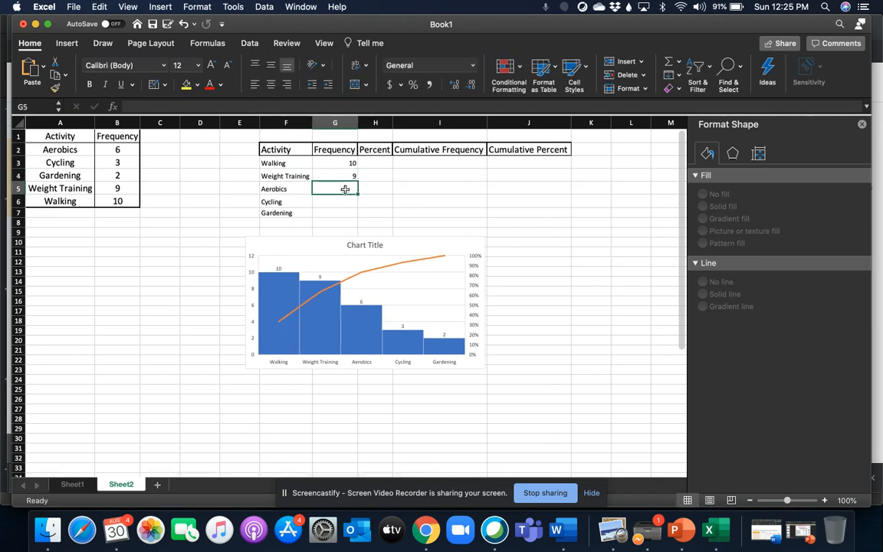
text(6)
key(Return)
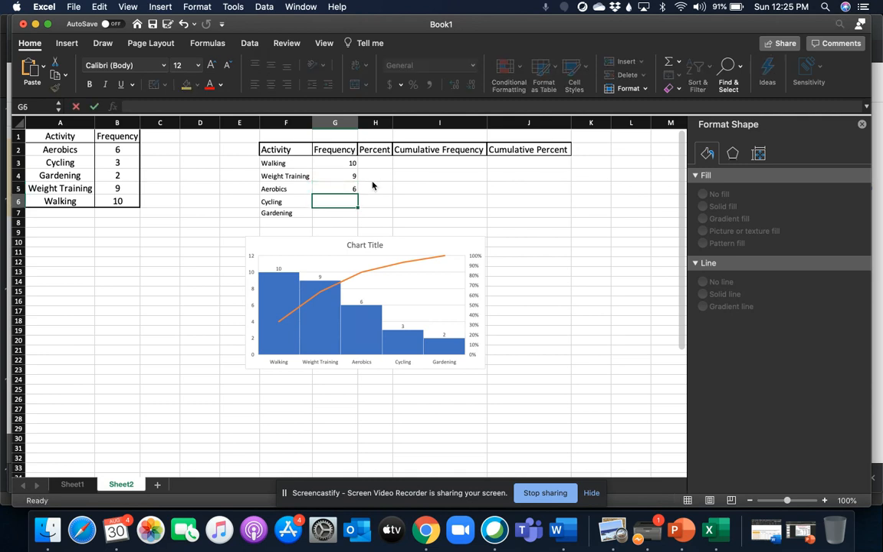
text(3)
key(Return)
text(2)
key(Return)
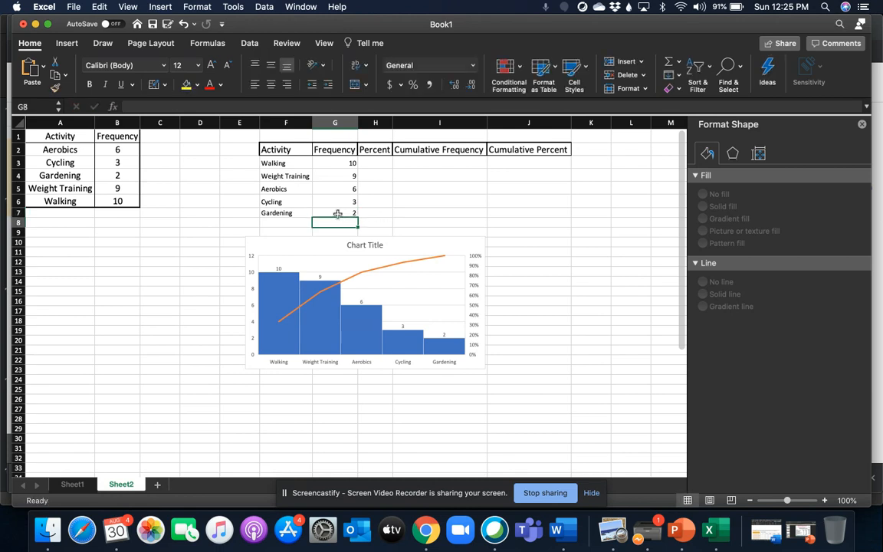
- Label F8 as Total and sum the frequencies G3:G7 in G8 with the SUM function
click(273, 222)
text(Total)
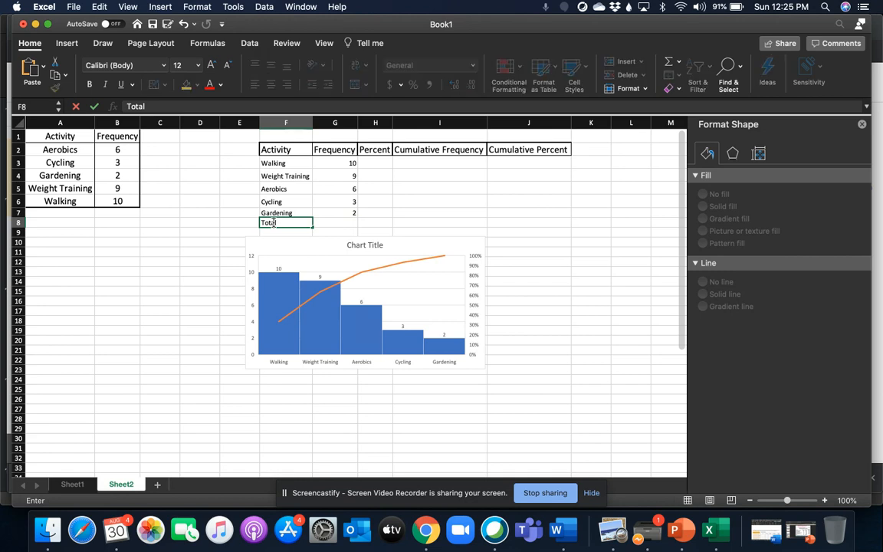
click(334, 225)
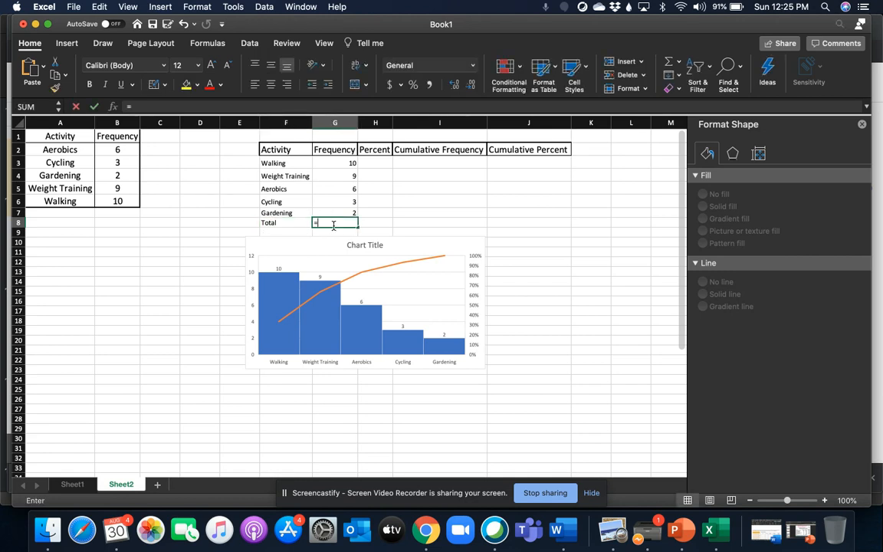
text(=)
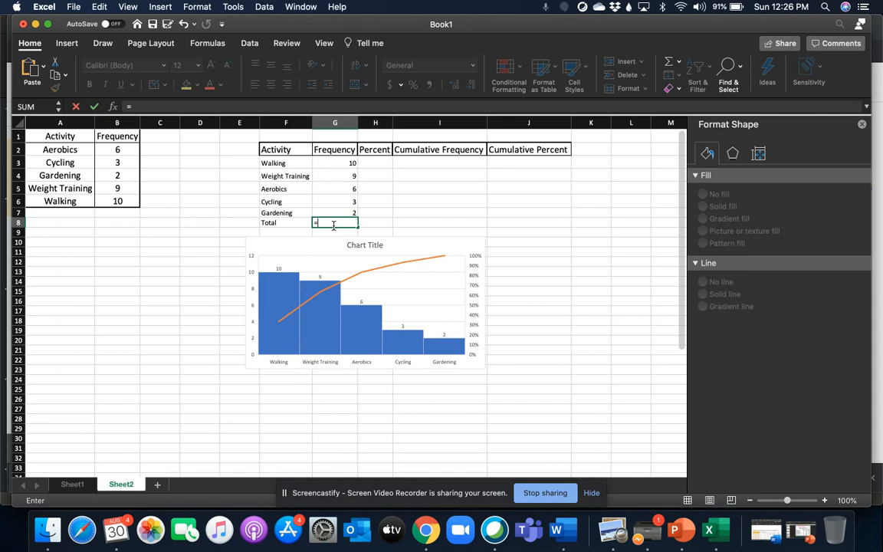
text(sum)
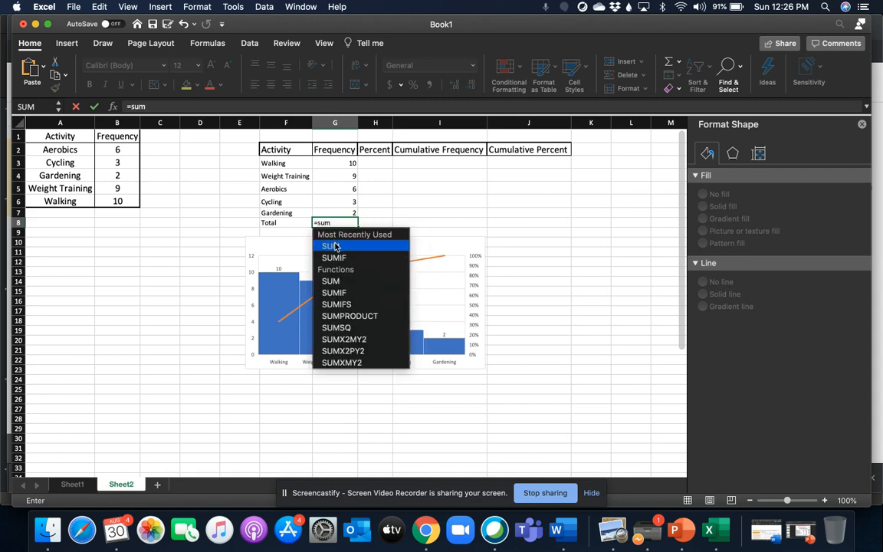
double_click(334, 246)
click(343, 167)
drag(342, 168, 338, 211)
text())
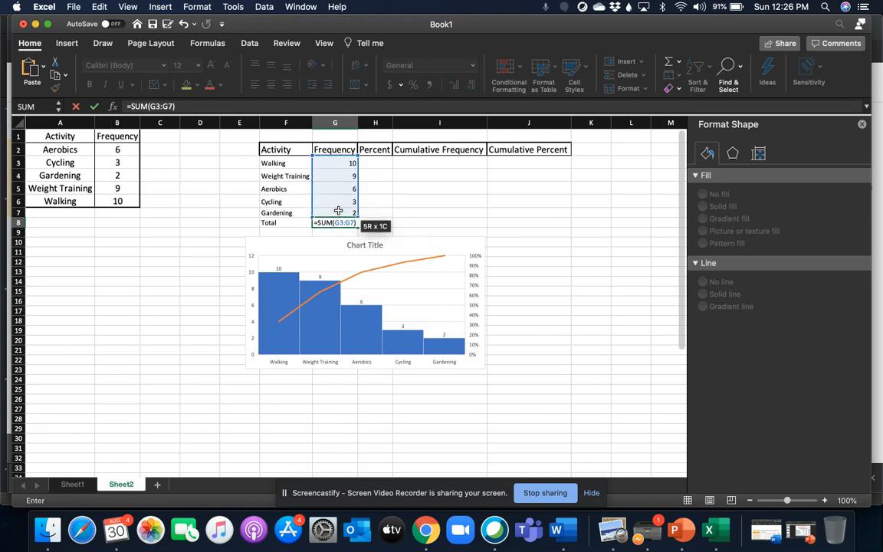
click(670, 242)
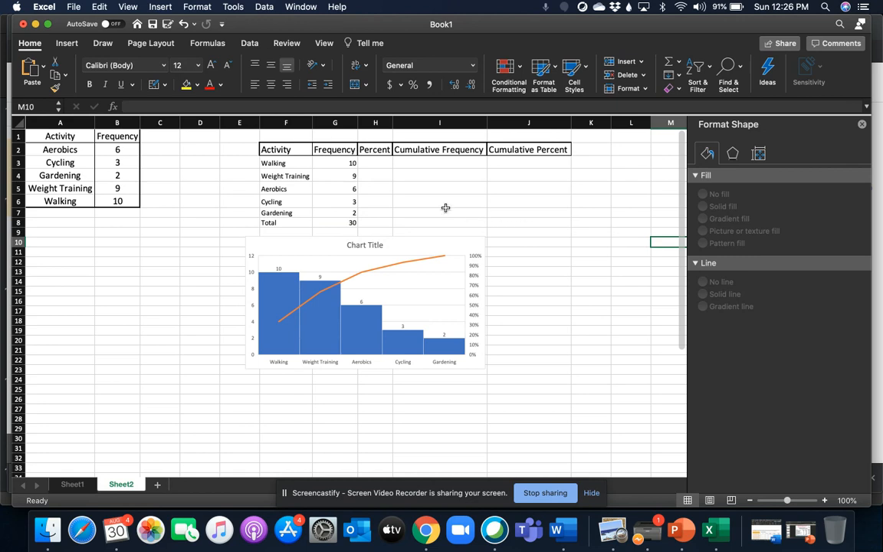
- Calculate the Walking percent in H3 as the frequency divided by the total, =G3/G8
click(376, 167)
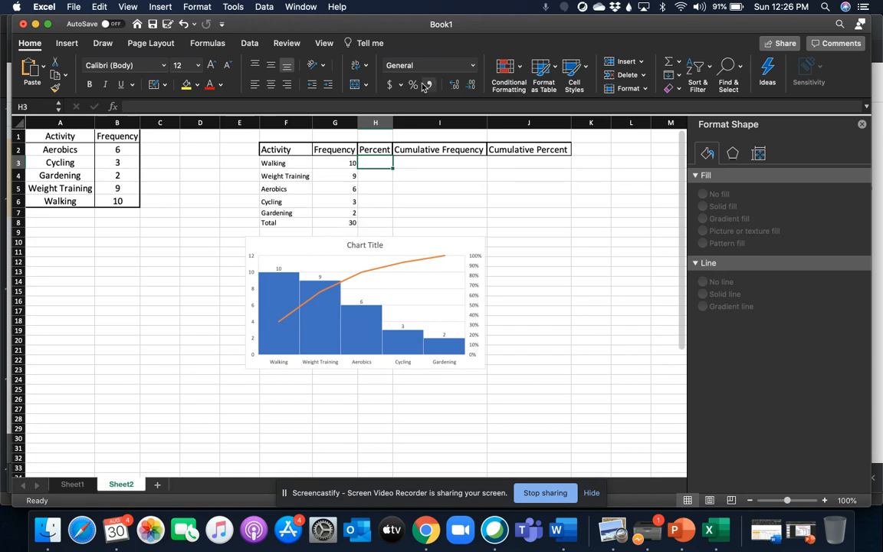
text(=)
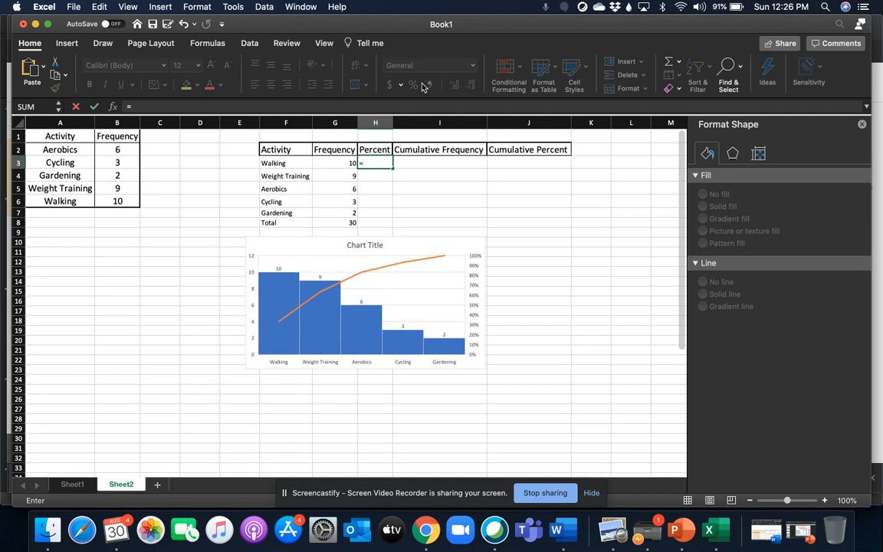
click(344, 163)
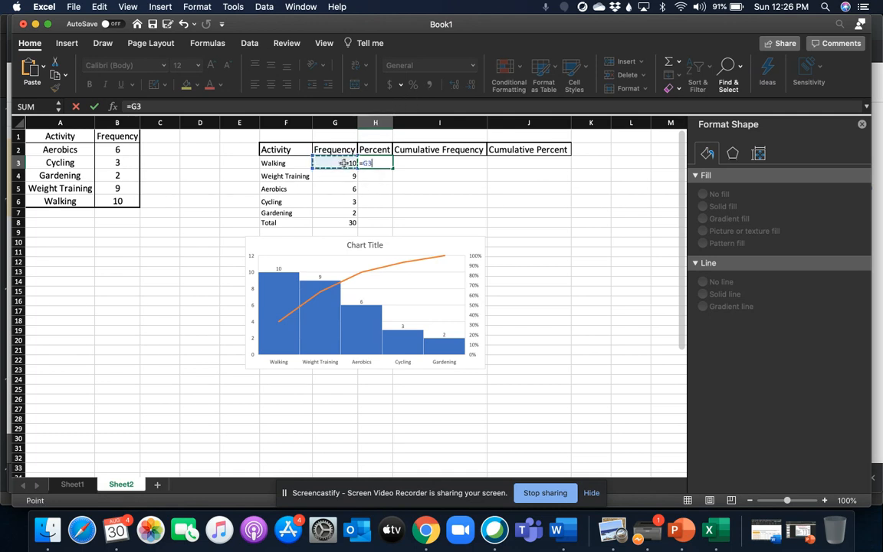
text(/)
click(352, 222)
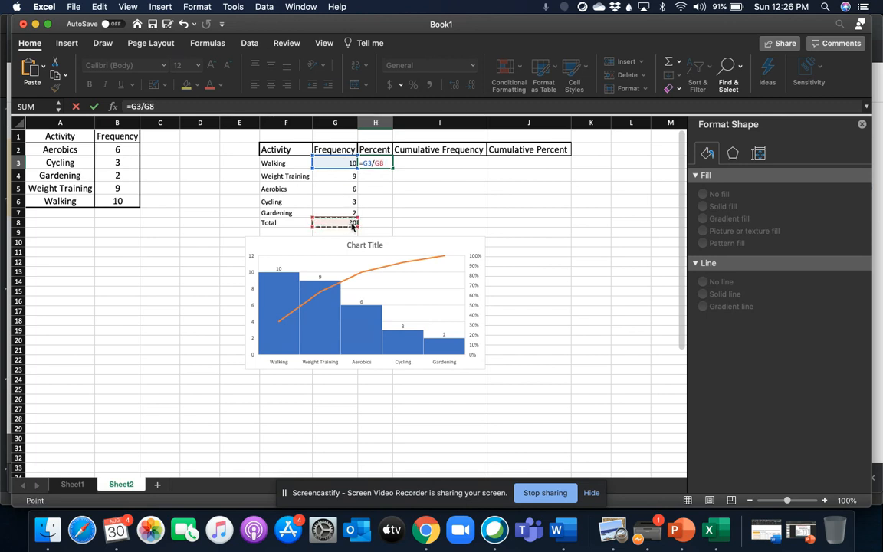
key(Return)
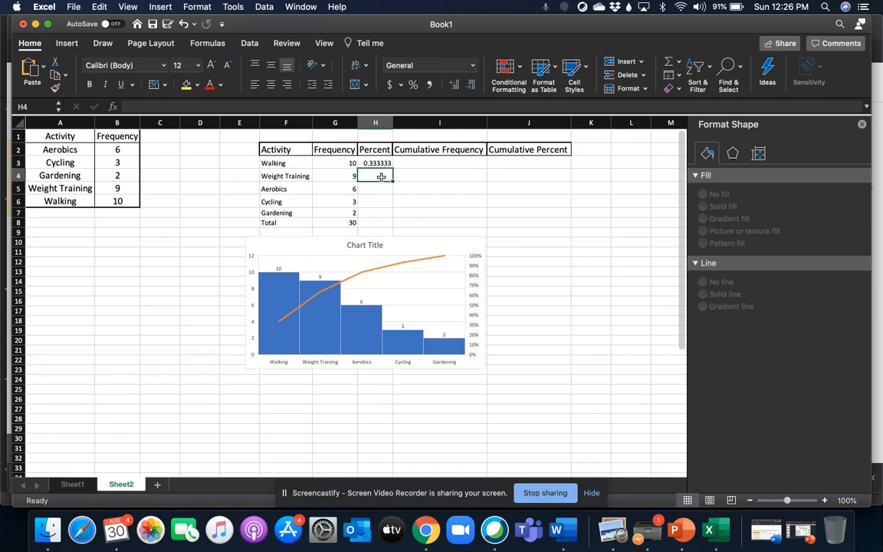
- Calculate the Weight Training percent in H4 with the formula =G4/G8
text(=)
click(354, 175)
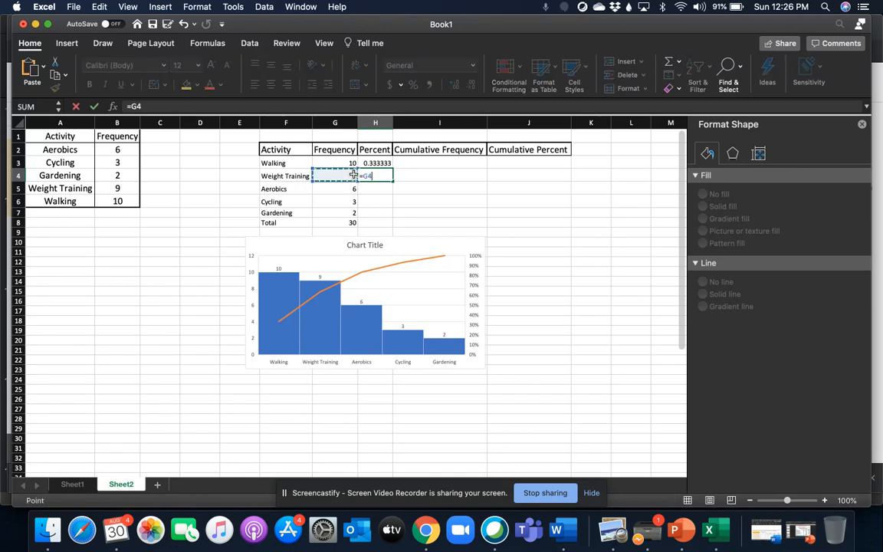
text(/)
click(351, 222)
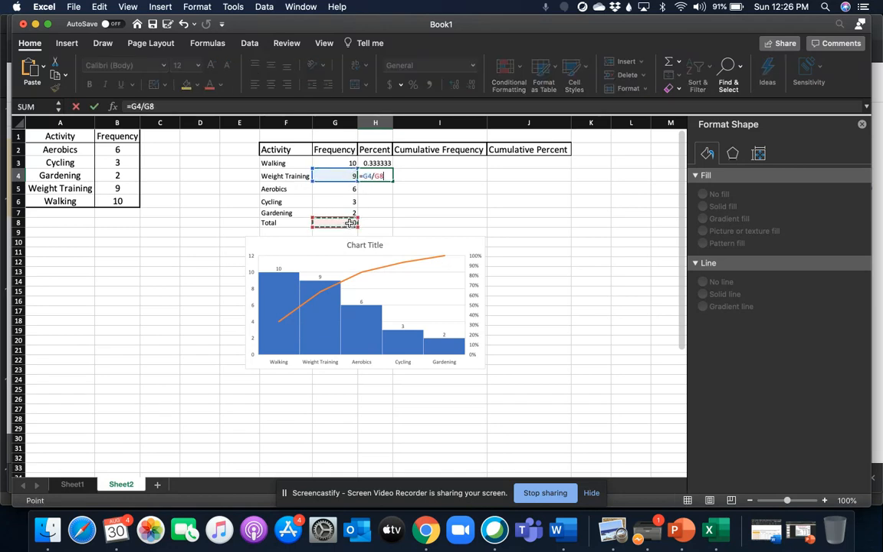
key(Return)
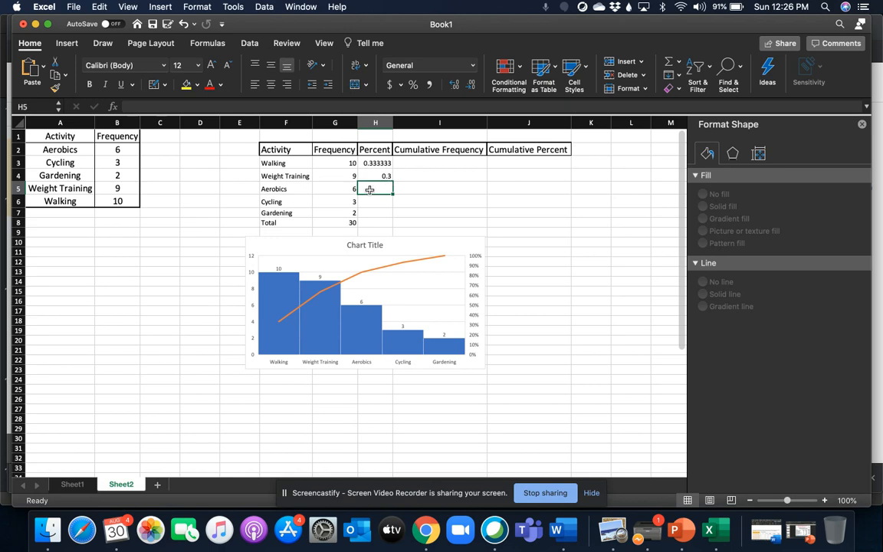
- Calculate the Aerobics percent in H5 with the formula =G5/G8
text(=)
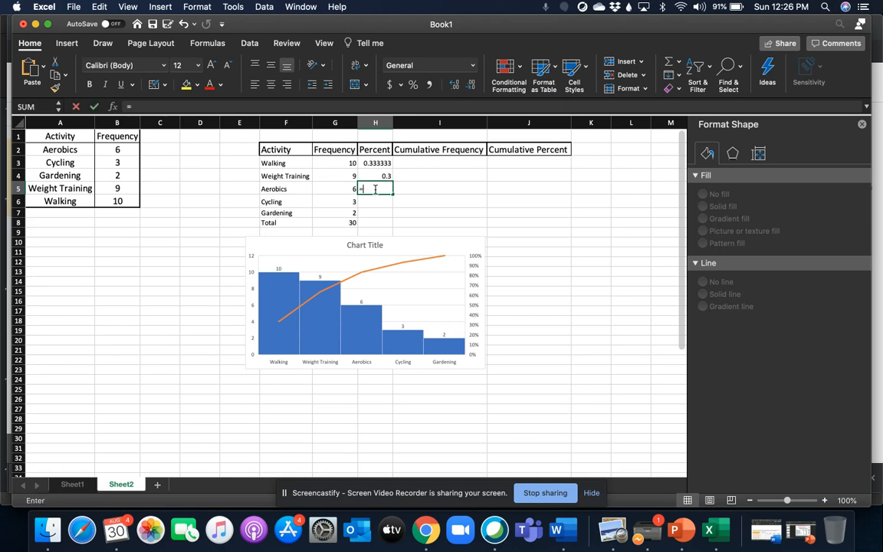
click(349, 188)
text(/)
click(350, 223)
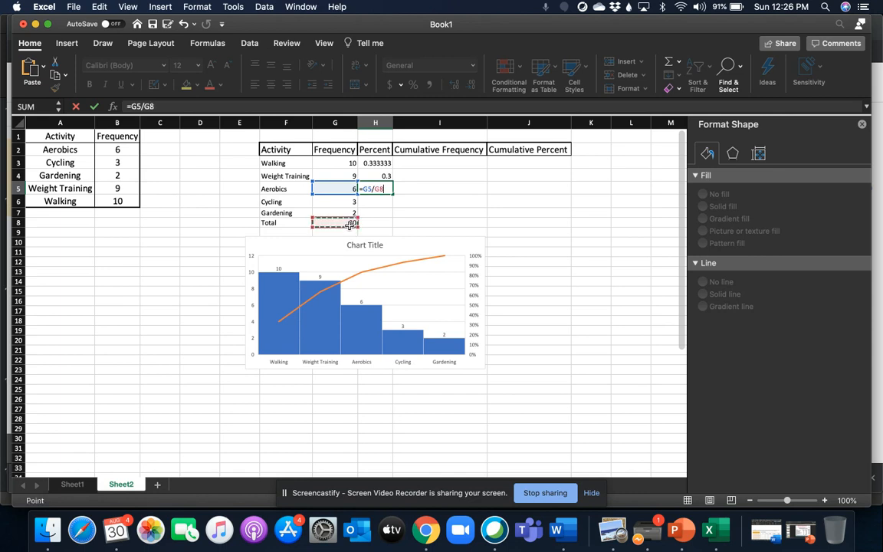
key(Return)
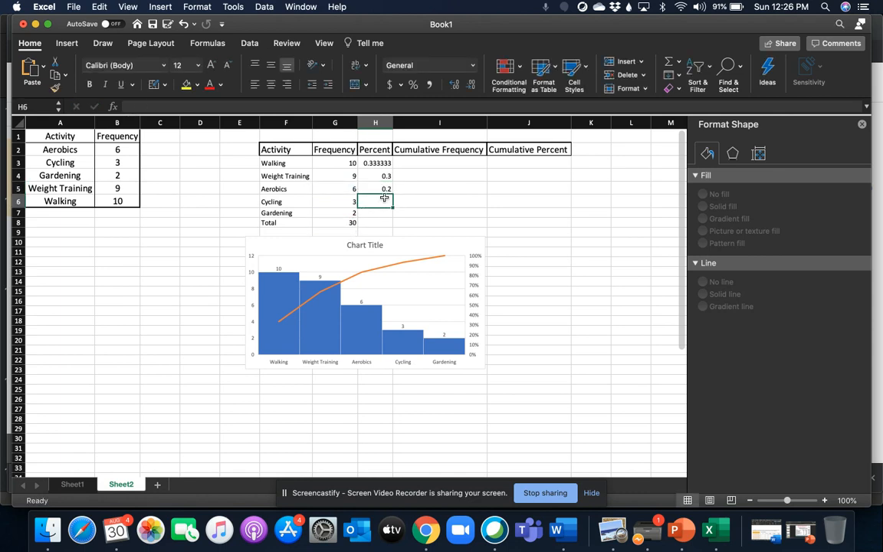
- Calculate the Cycling percent in H6 with the formula =G6/G8
text(=)
click(348, 201)
text(/)
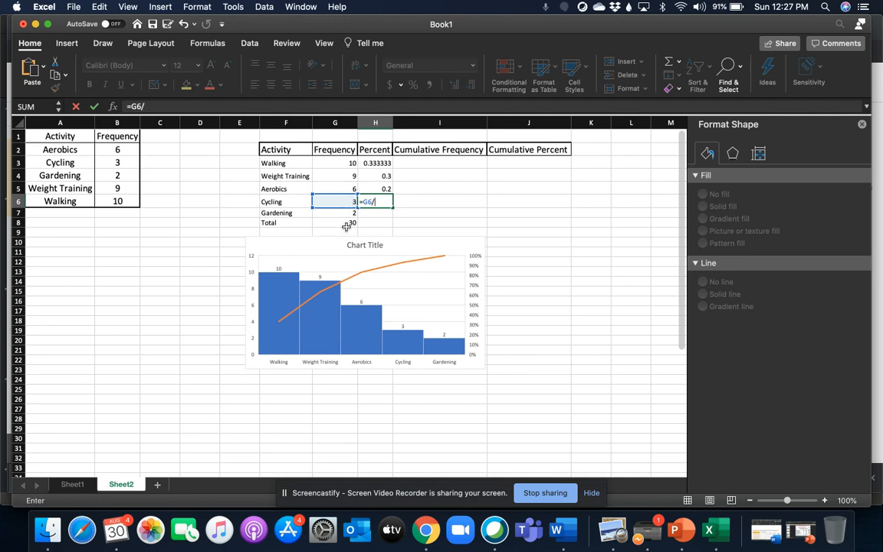
click(347, 223)
key(Return)
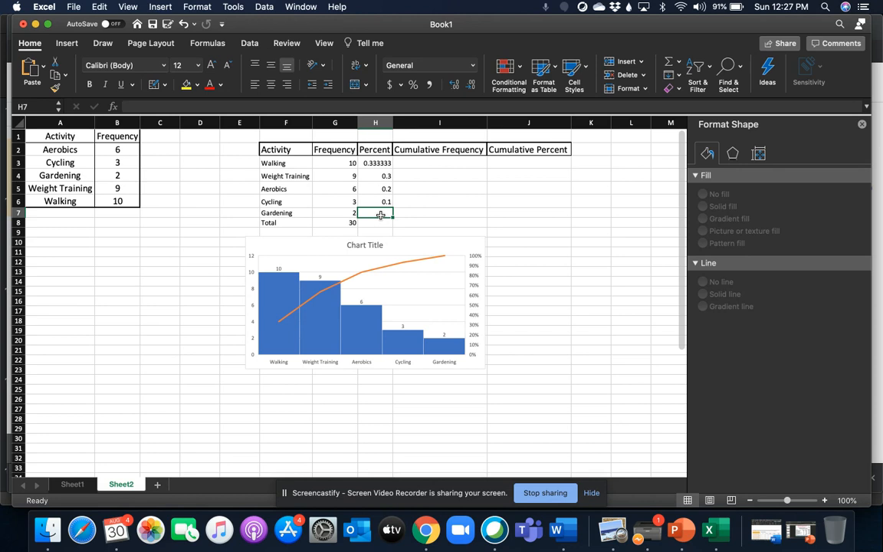
- Calculate the Gardening percent in H7 with the formula =G7/G8
text(=)
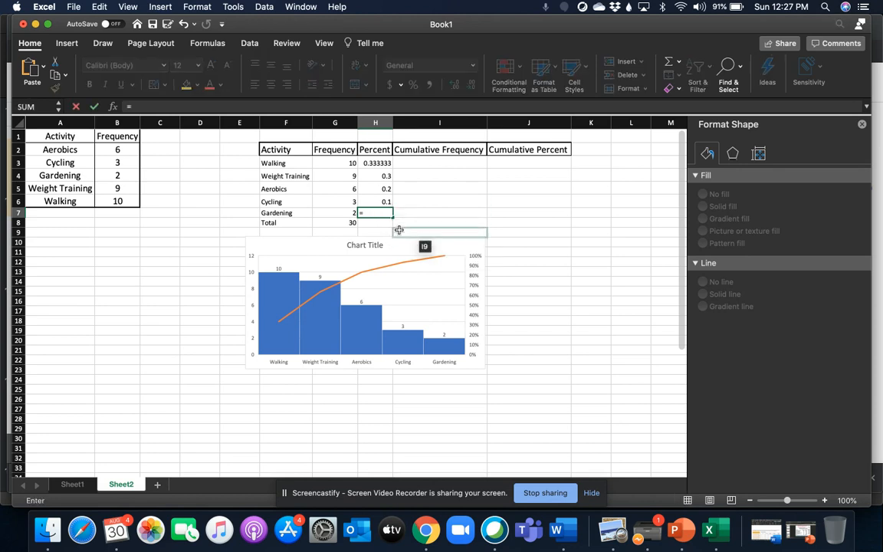
click(351, 213)
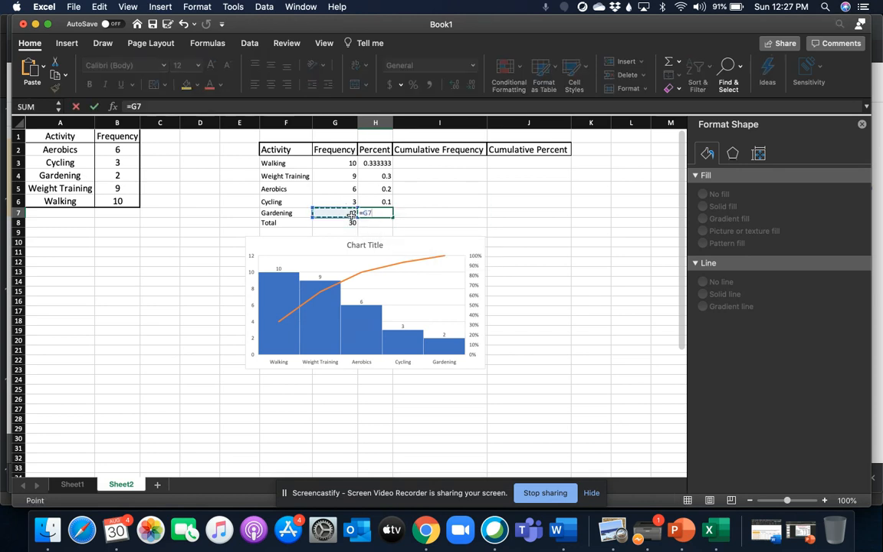
text(/)
click(351, 222)
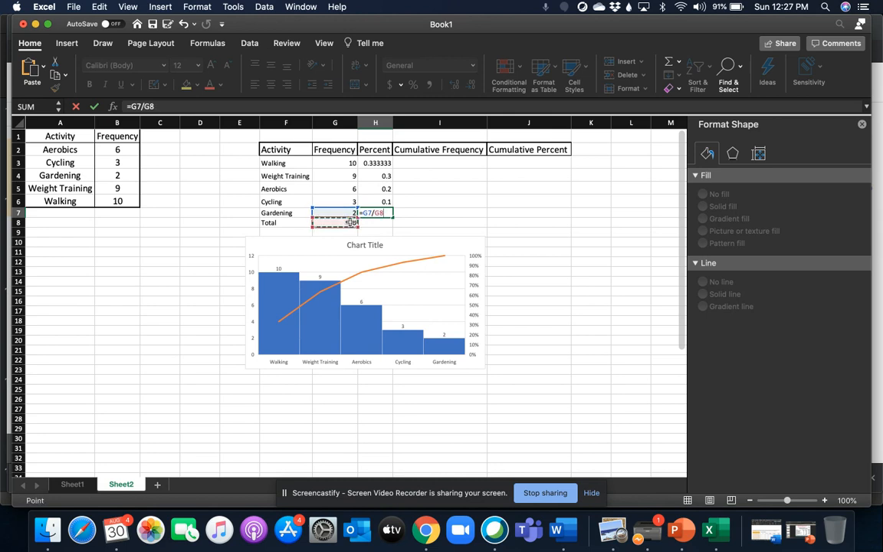
key(Return)
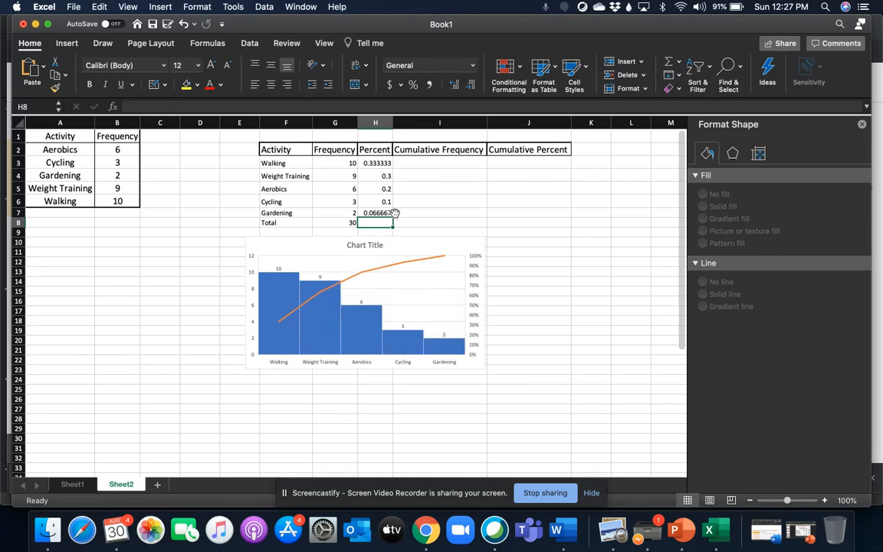
- Enter the cumulative frequencies 10 for Walking in I3 and 19 for Weight Training in I4
click(413, 163)
text(=)
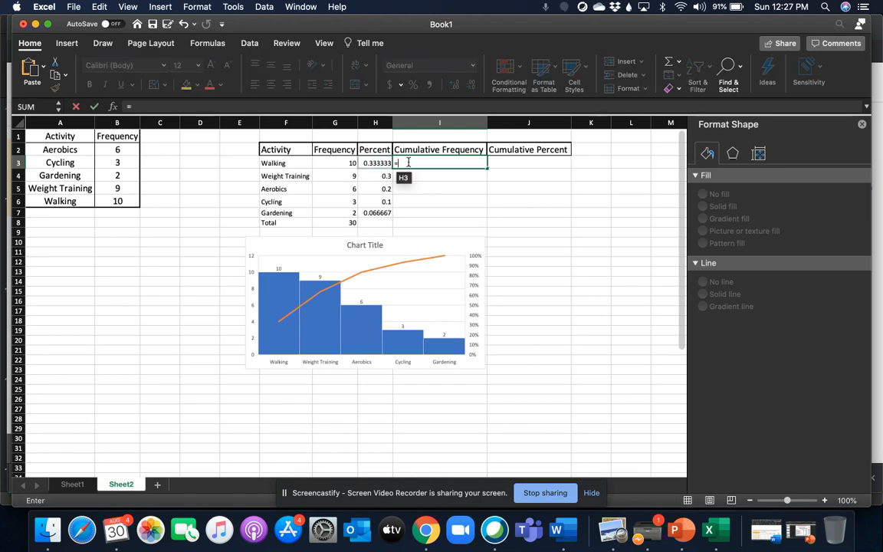
text(10)
key(Return)
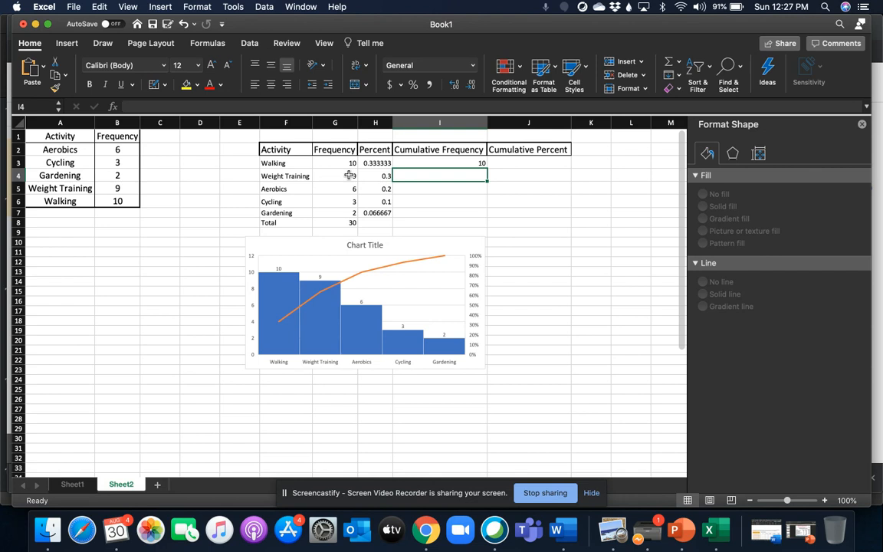
text(=)
key(BackSpace)
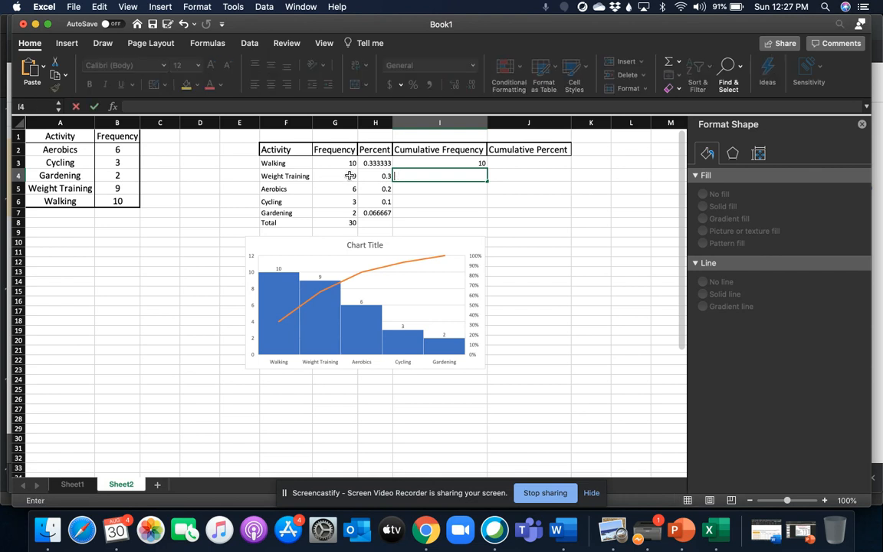
text(19)
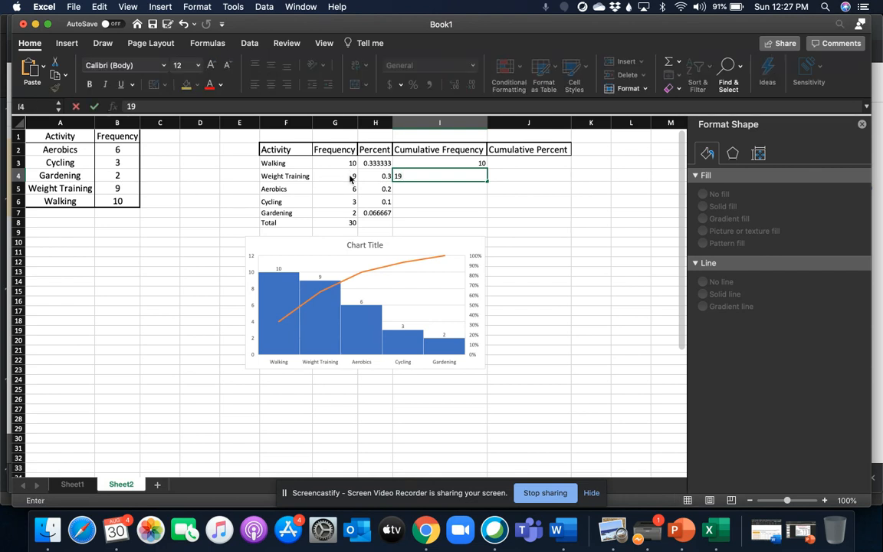
key(Return)
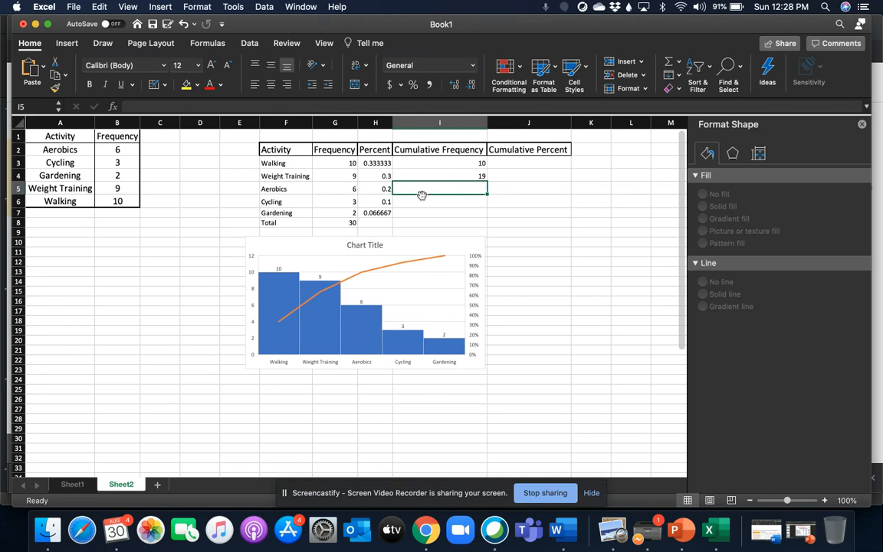
- Enter the remaining cumulative frequencies 25, 28 and 30 in cells I5 to I7
text(25)
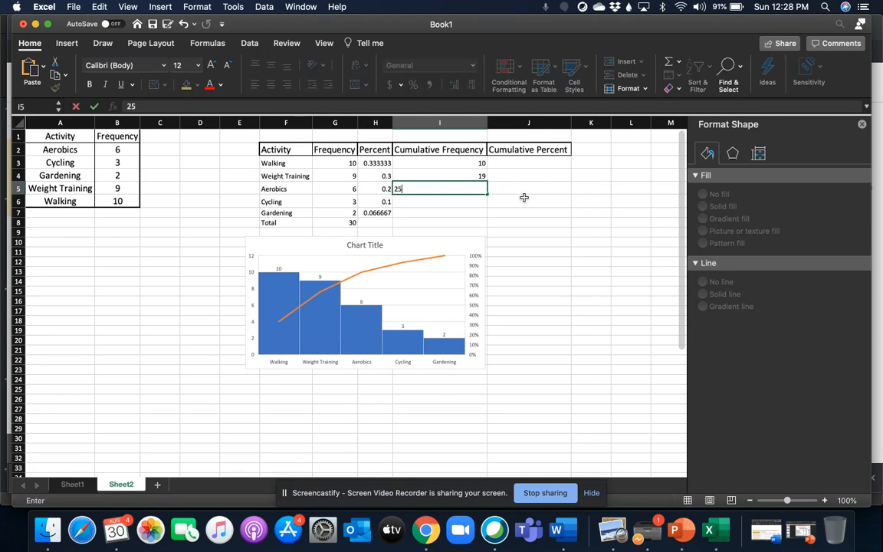
key(Return)
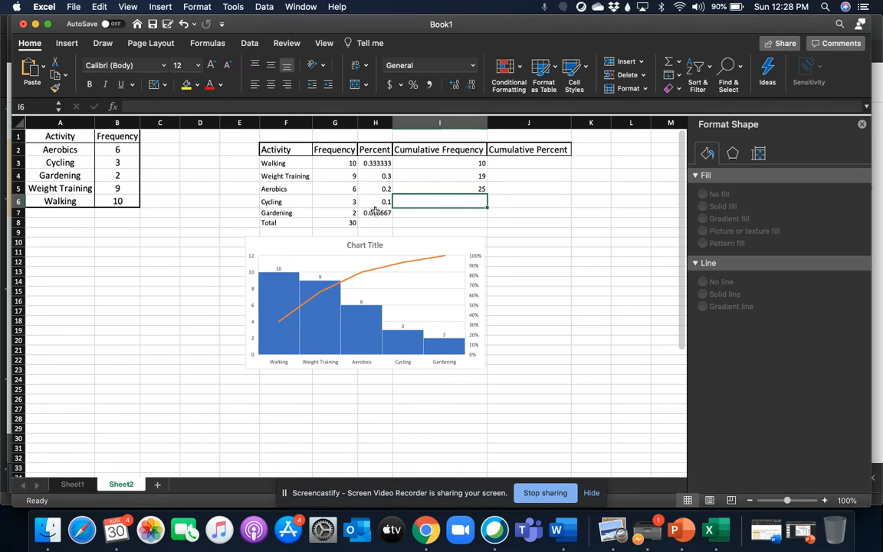
text(28)
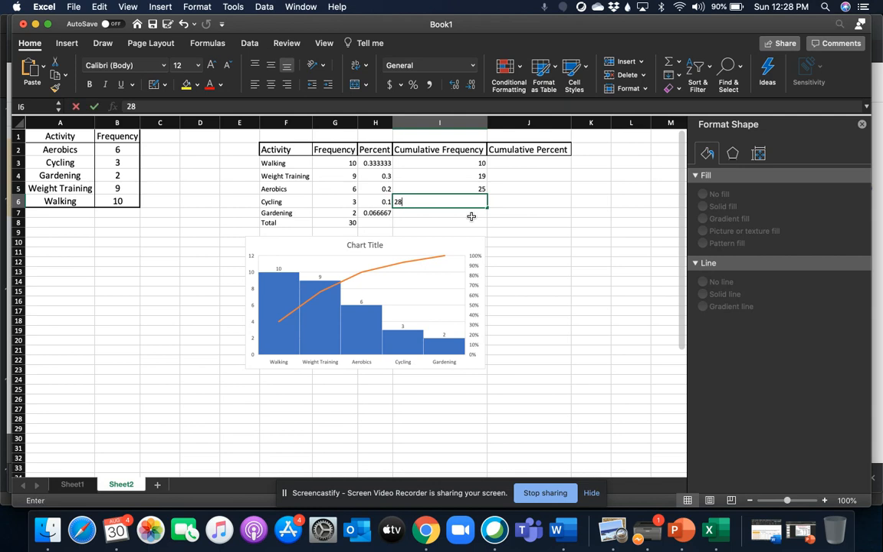
key(Return)
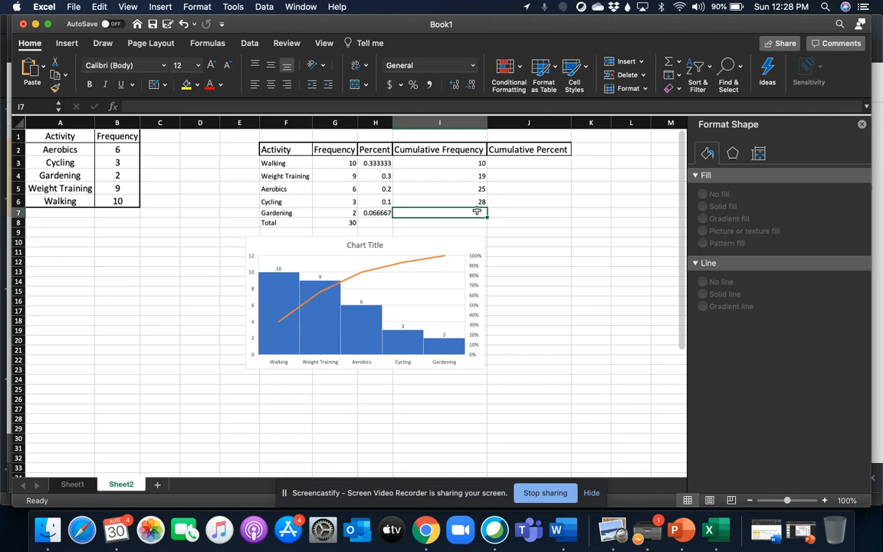
text(3)
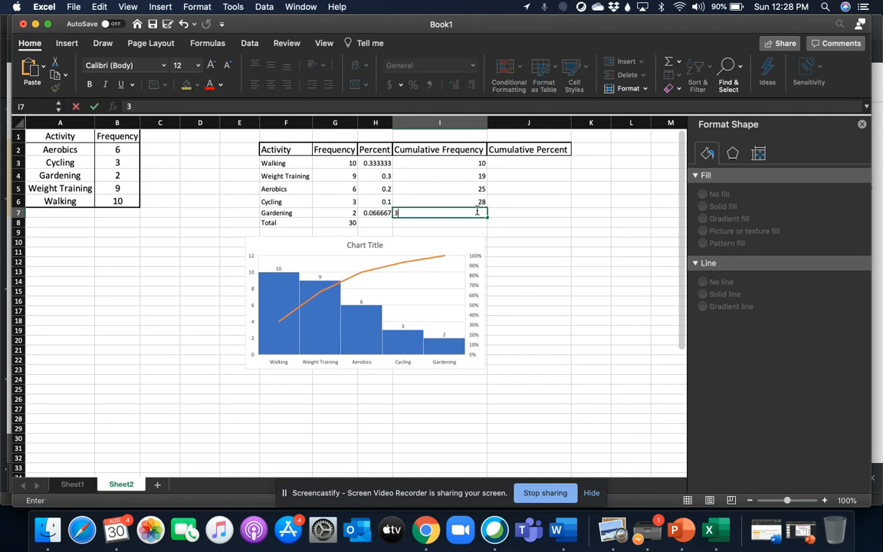
text(0)
key(Return)
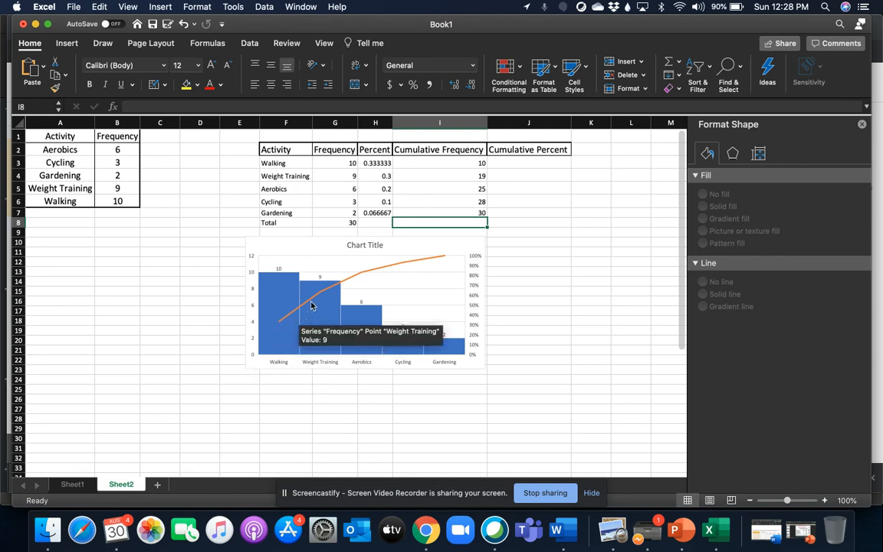
- Calculate the Walking cumulative percent in J3 with the formula =I3/30
click(520, 161)
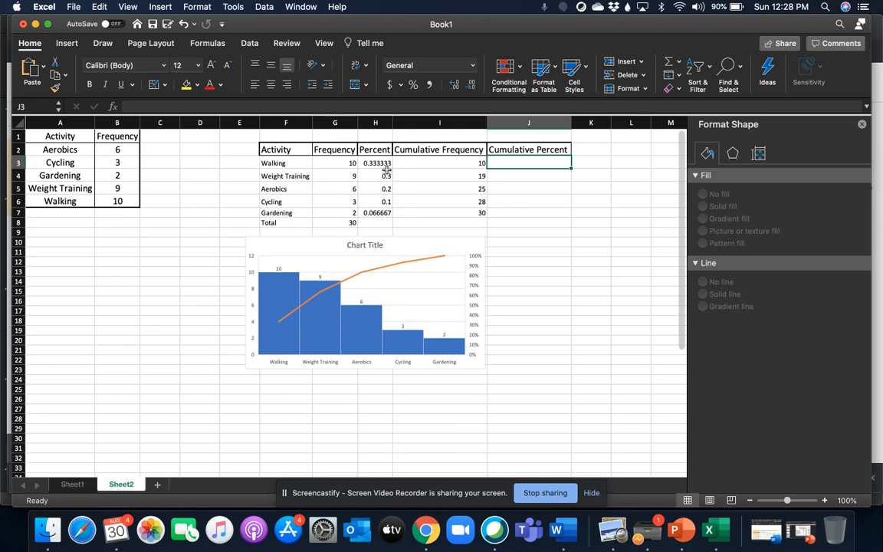
text(=)
click(466, 161)
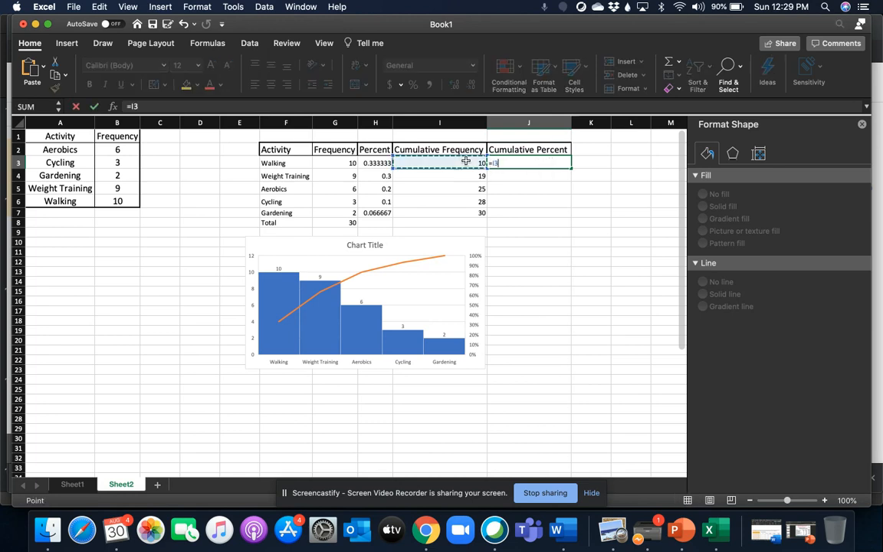
text(/30)
key(Return)
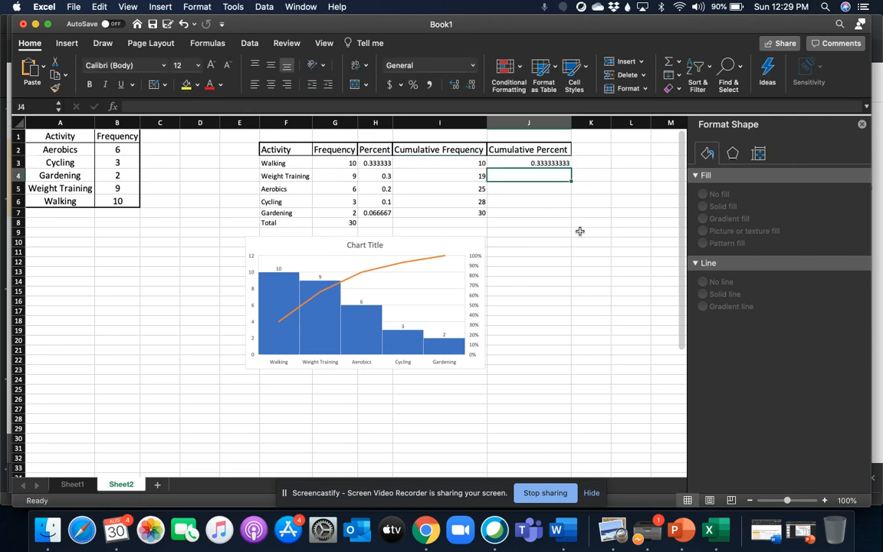
- Calculate the Weight Training cumulative percent in J4 with the formula =I4/30
text(=)
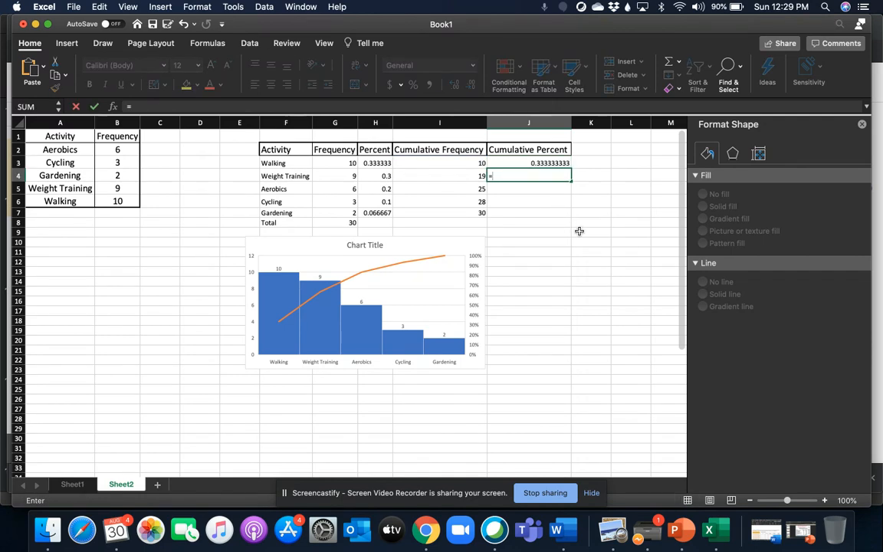
click(477, 177)
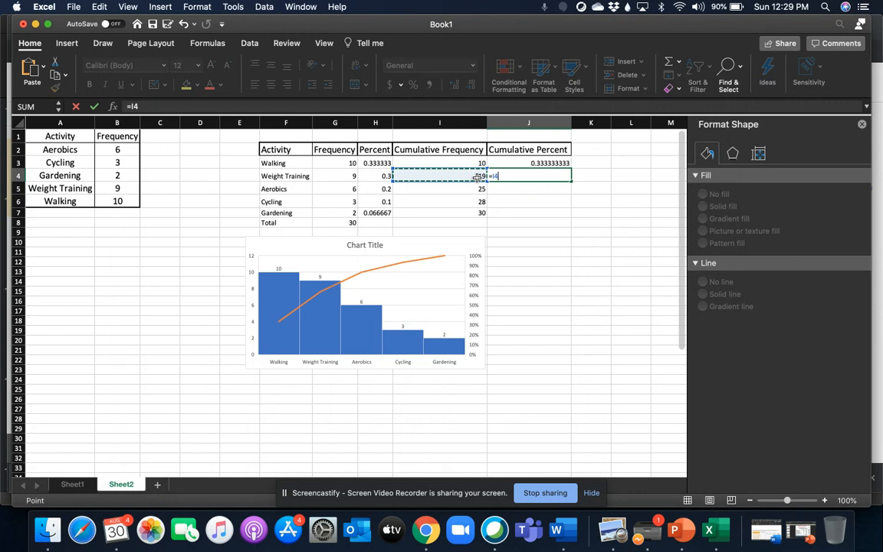
text(/30)
key(Return)
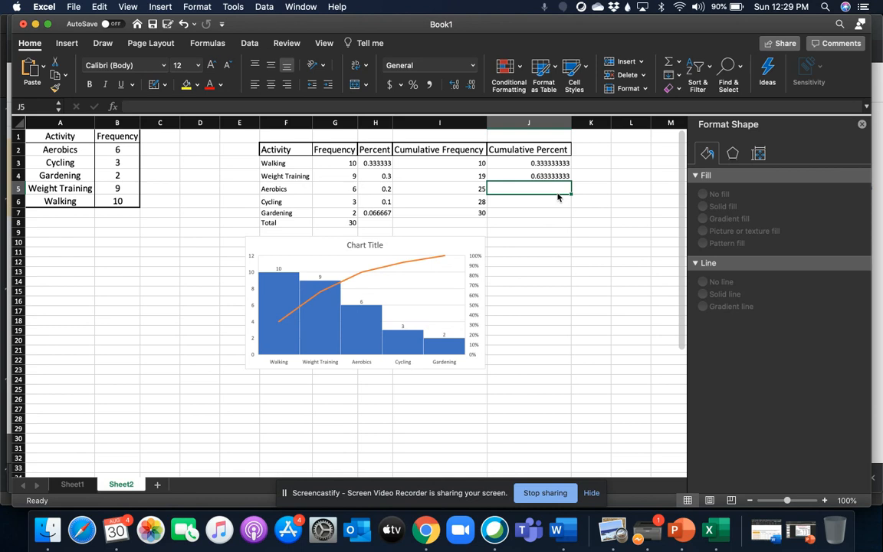
text(25.)
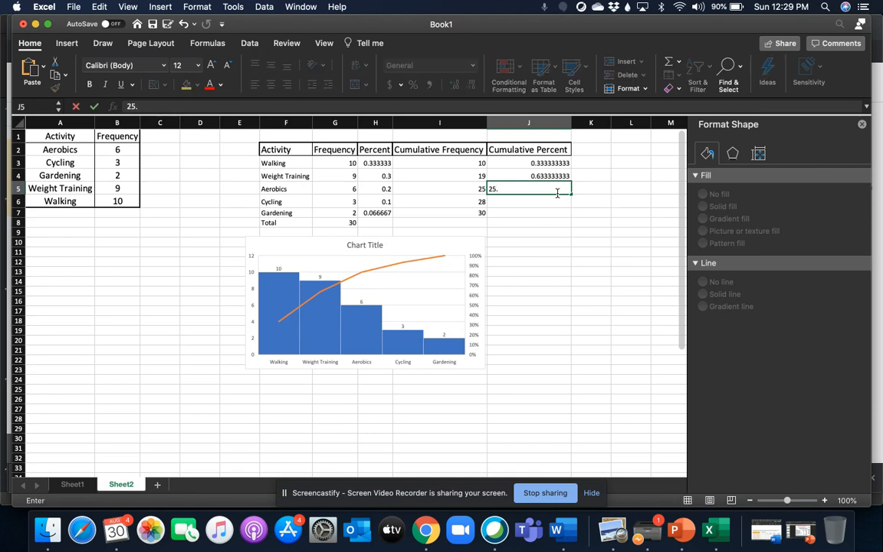
key(Return)
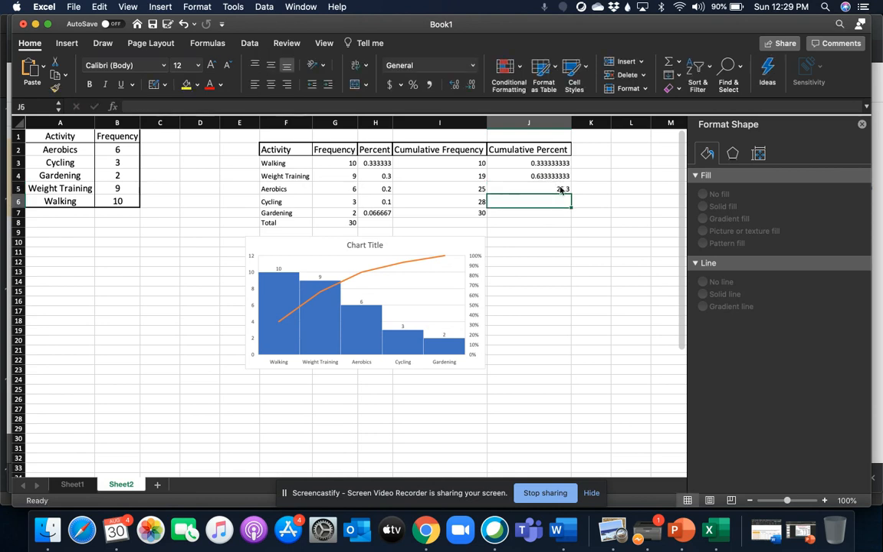
click(560, 190)
key(Delete)
text(25/)
key(BackSpace)
key(BackSpace)
key(BackSpace)
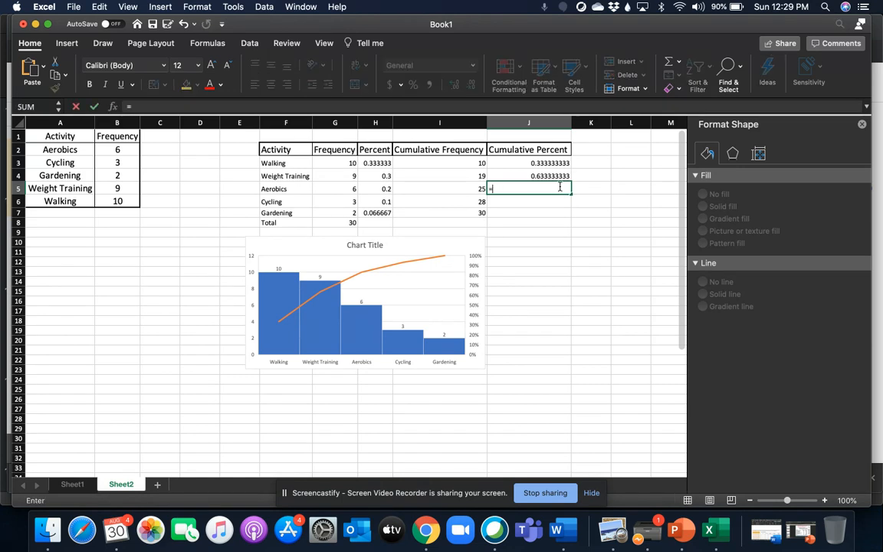
- Calculate the Aerobics cumulative percent in J5 with the formula =25/30
text(=2)
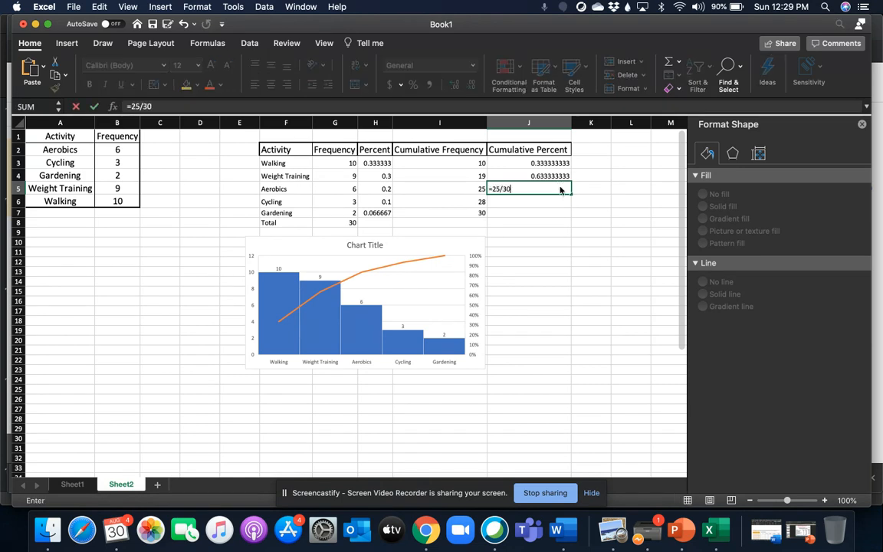
text(5/30)
key(Return)
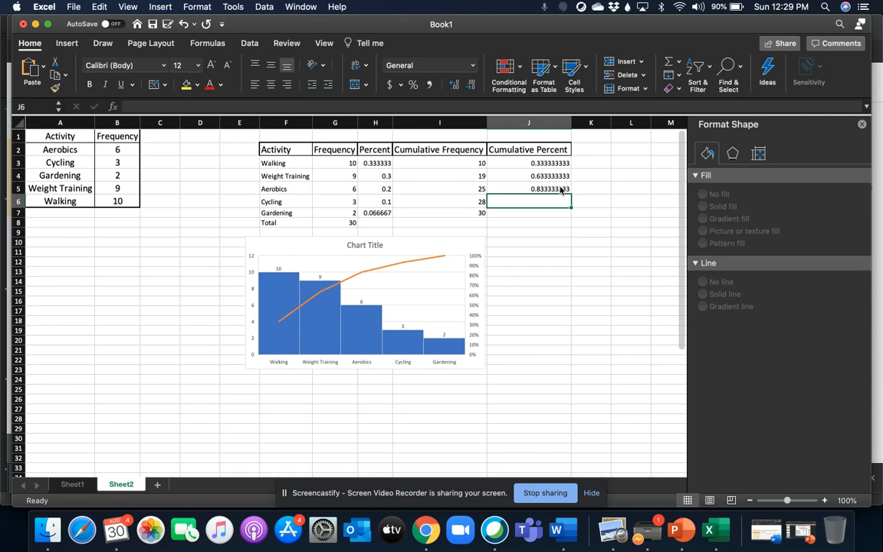
text(28)
key(BackSpace)
key(BackSpace)
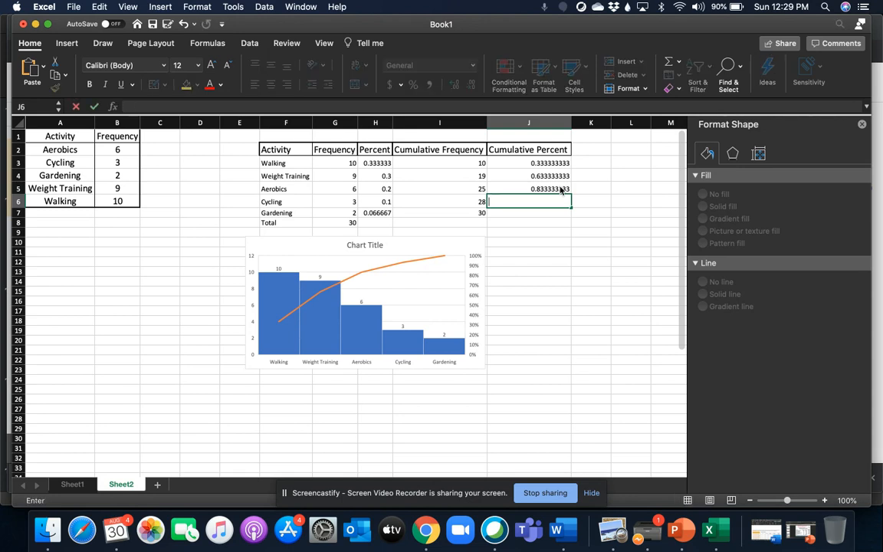
- Calculate the cumulative percents for Cycling in J6 with =28/30 and for Gardening in J7 with =30/30
text(=28)
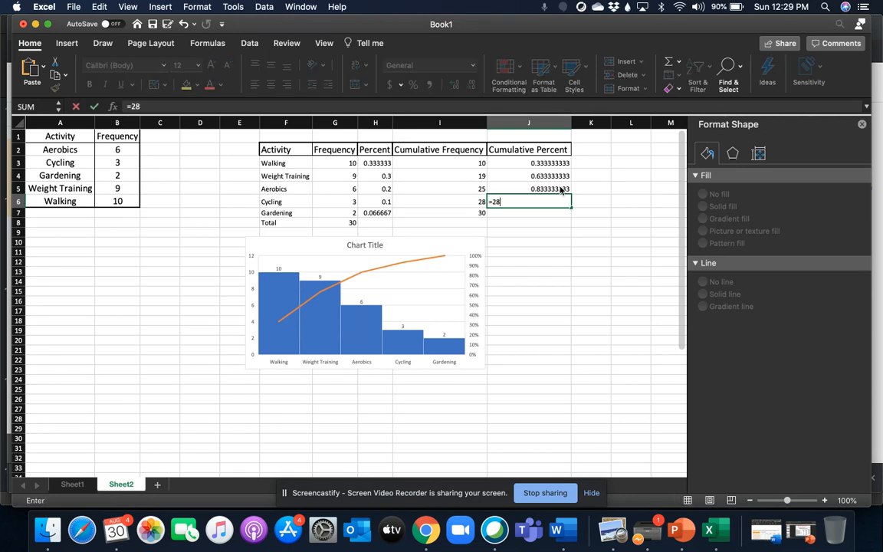
text(/30)
key(Return)
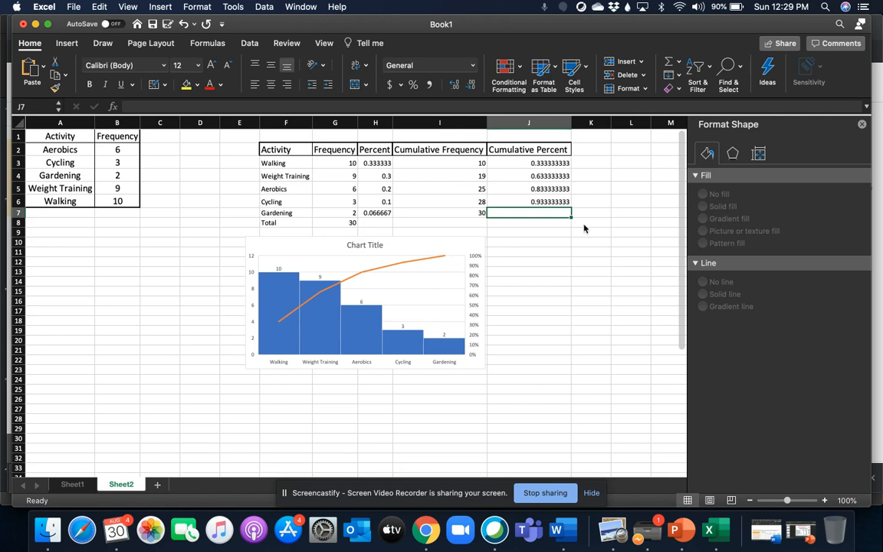
text(=30/30)
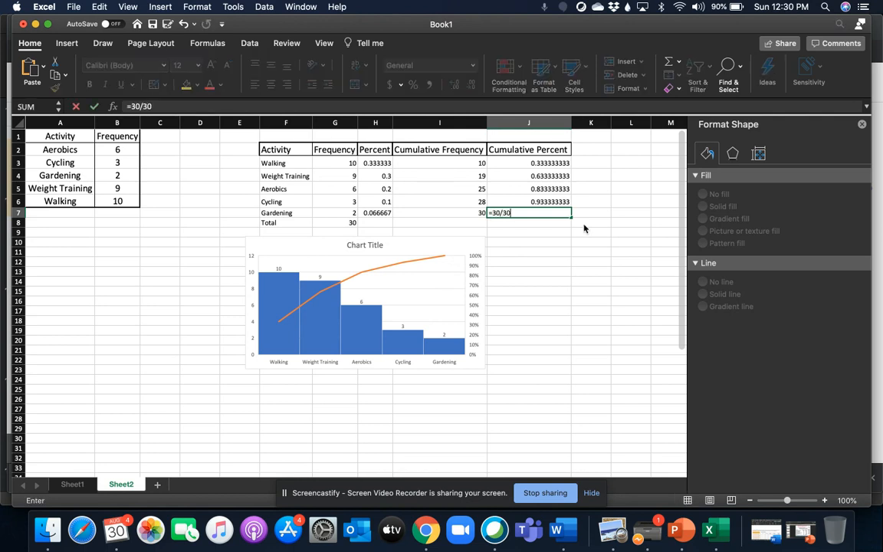
key(Return)
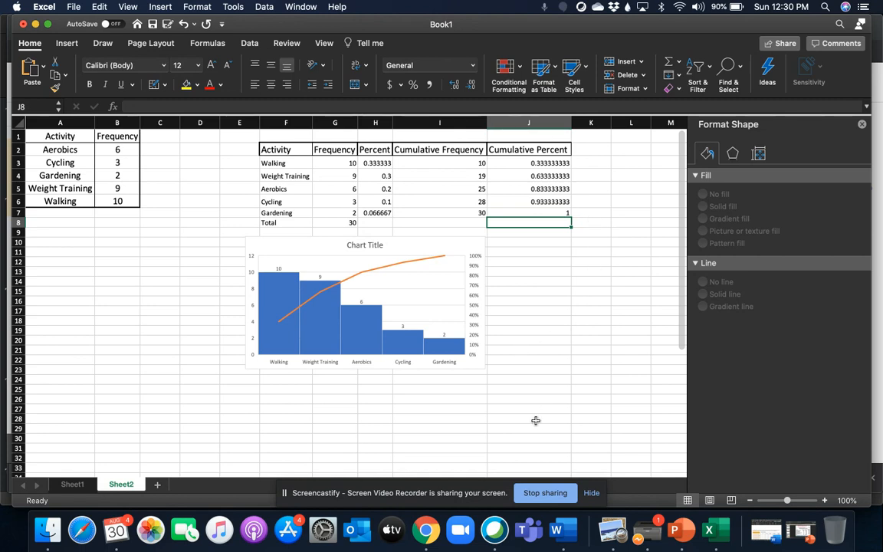
- Move the Pareto chart below the source data so it starts at row 11 and spans columns A to G
click(443, 306)
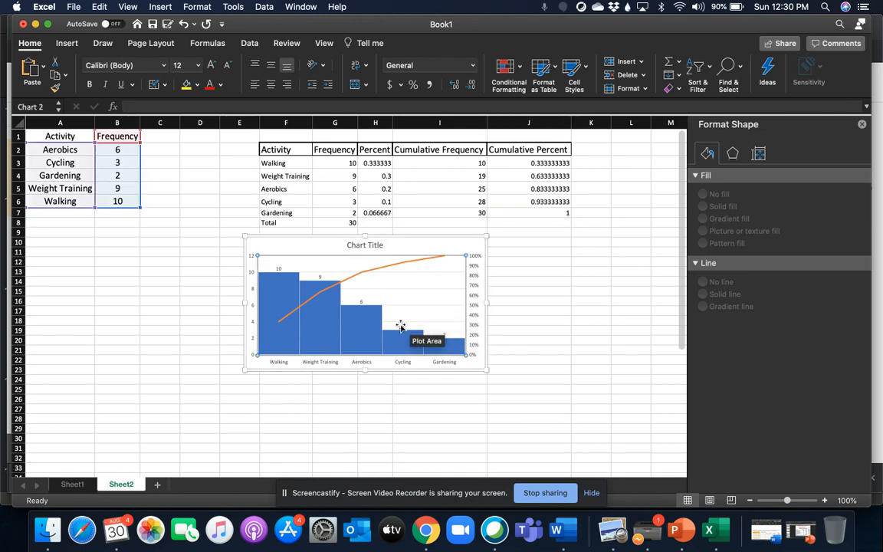
drag(414, 257, 259, 266)
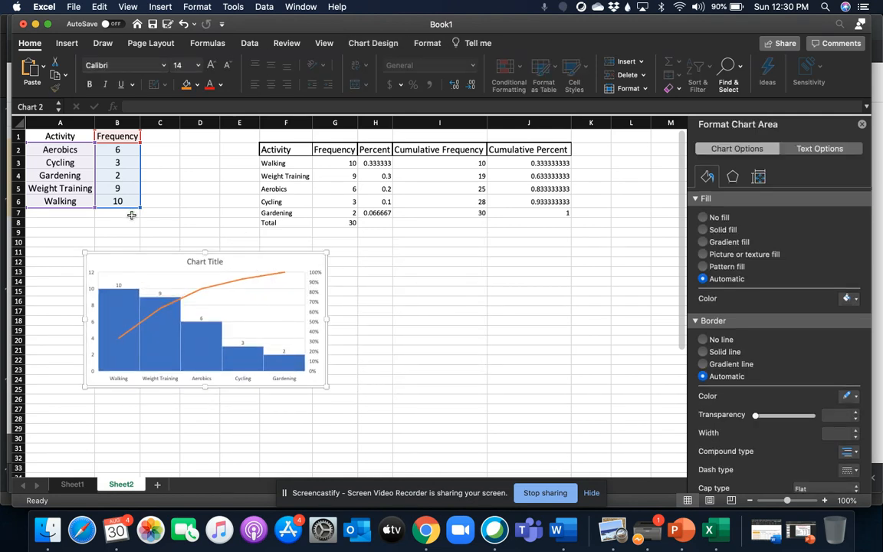